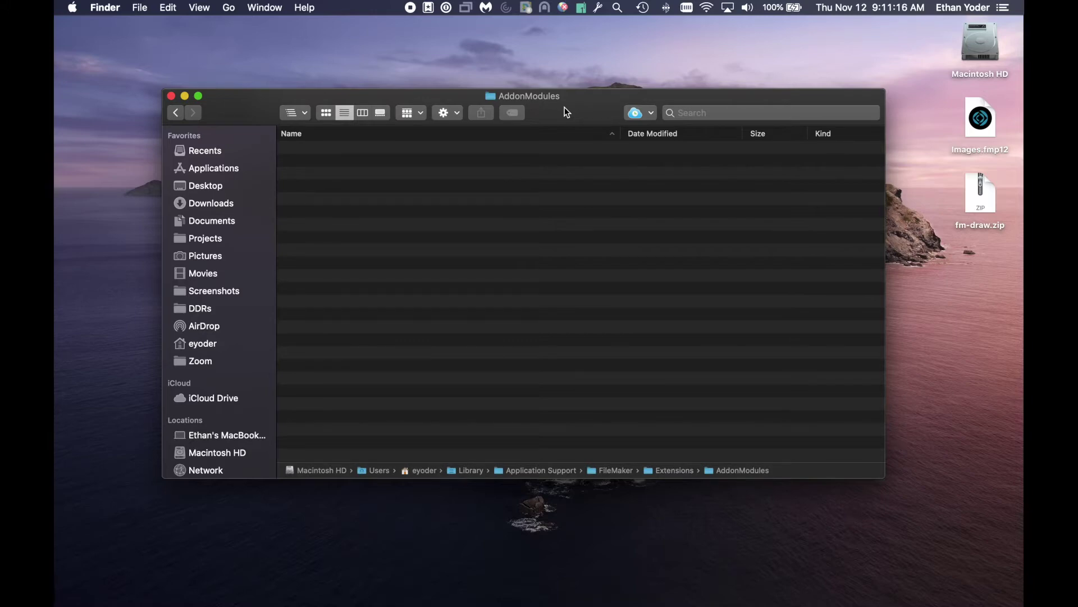
# Unzip fm-draw.zip and move the extracted FM_Draw folder into AddonModules
pyautogui.click(972, 186)
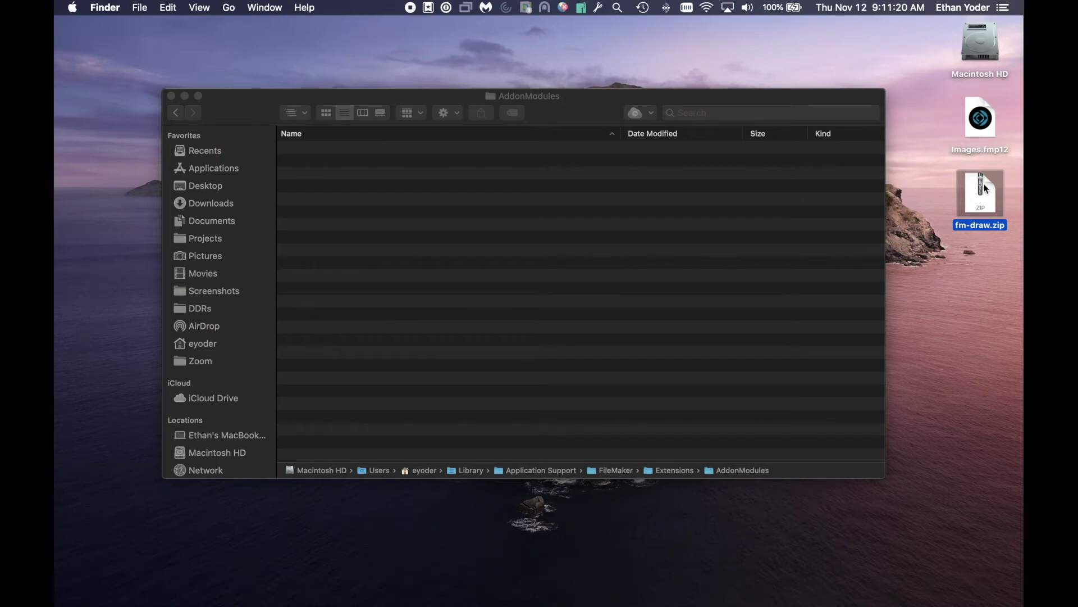
pyautogui.doubleClick(986, 188)
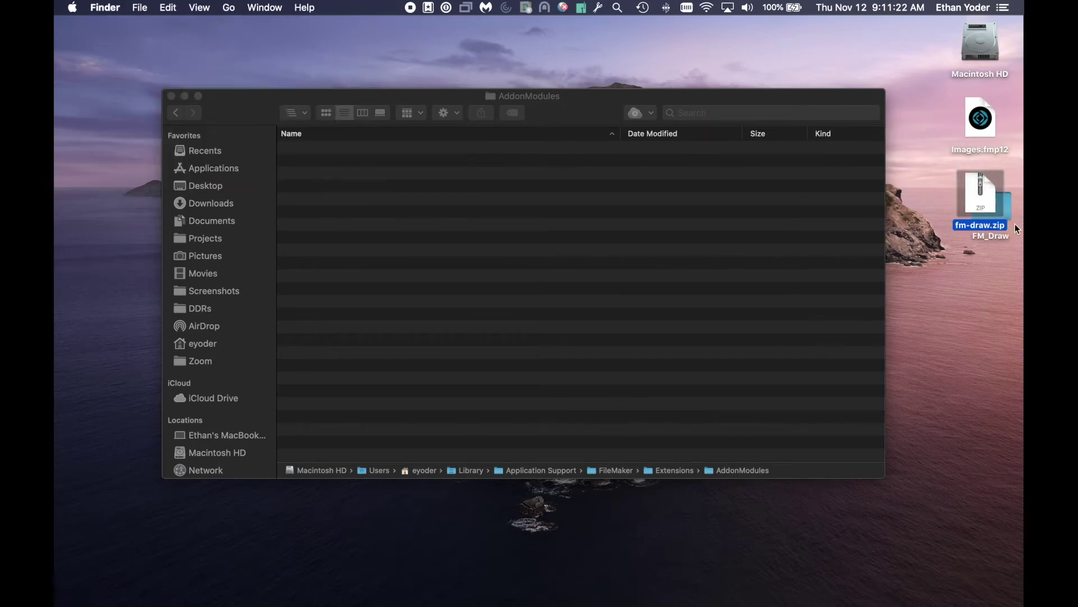
pyautogui.moveTo(1008, 216)
pyautogui.mouseDown()
pyautogui.moveTo(1006, 275)
pyautogui.moveTo(735, 272)
pyautogui.mouseUp()
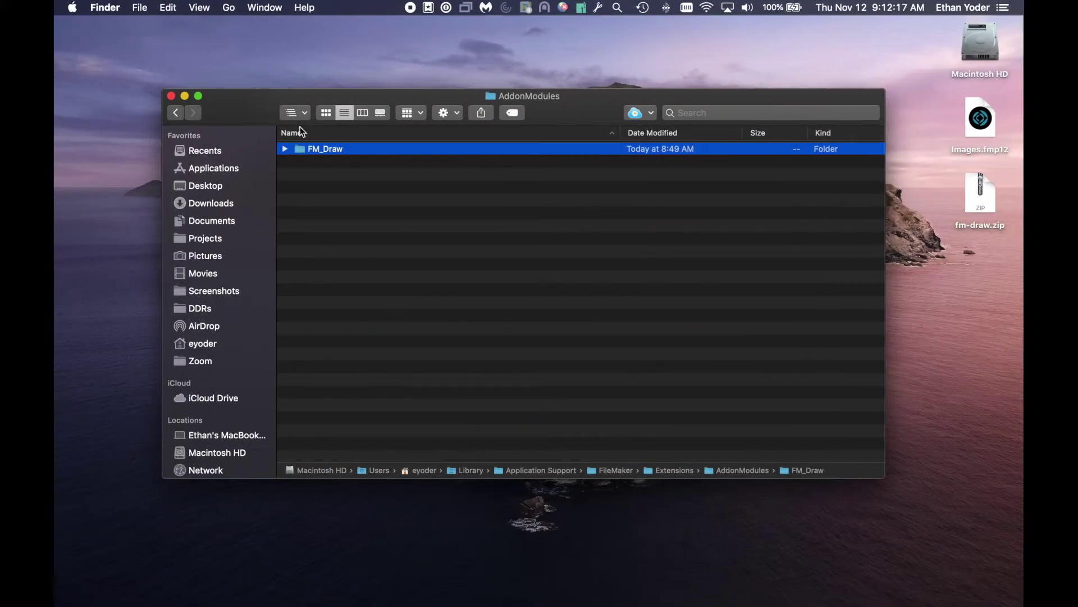
pyautogui.click(184, 96)
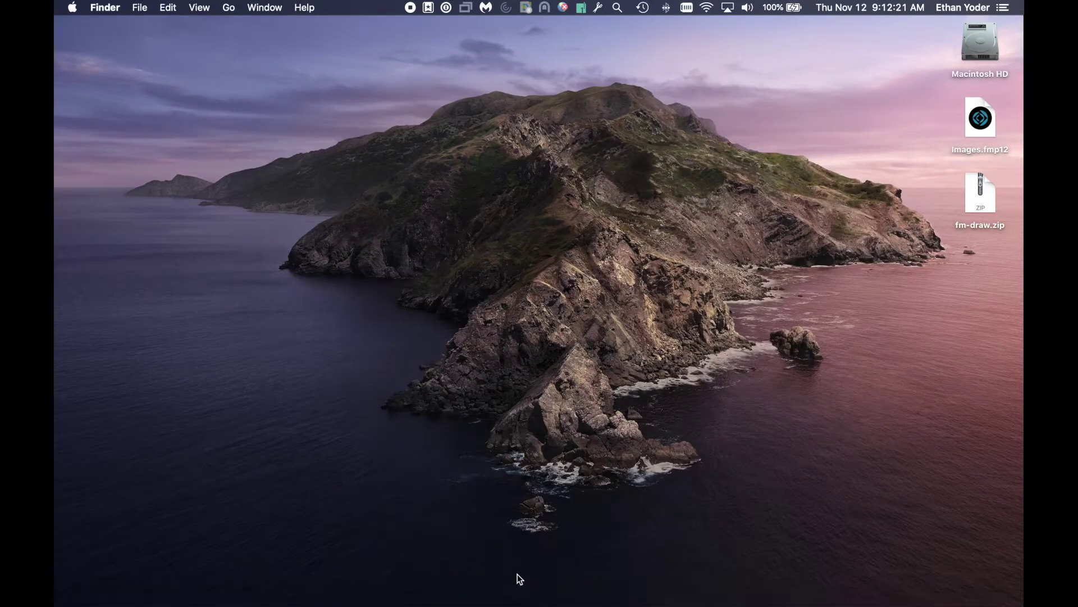
# Quit FileMaker Pro, reopen Images.fmp12 and put the Images layout into Layout mode
pyautogui.moveTo(519, 600)
pyautogui.rightClick(392, 588)
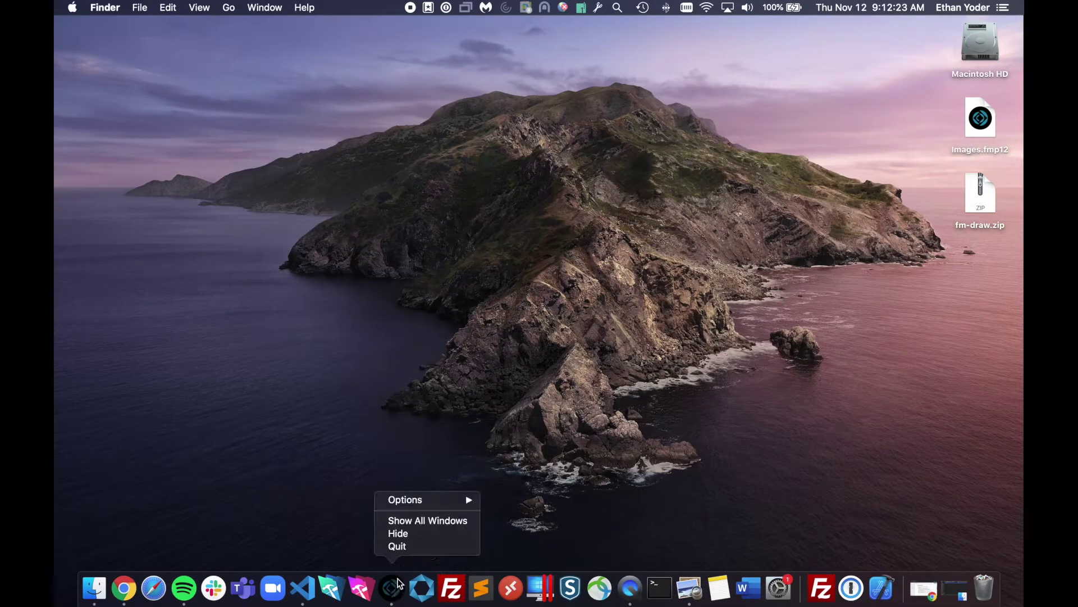
pyautogui.click(413, 547)
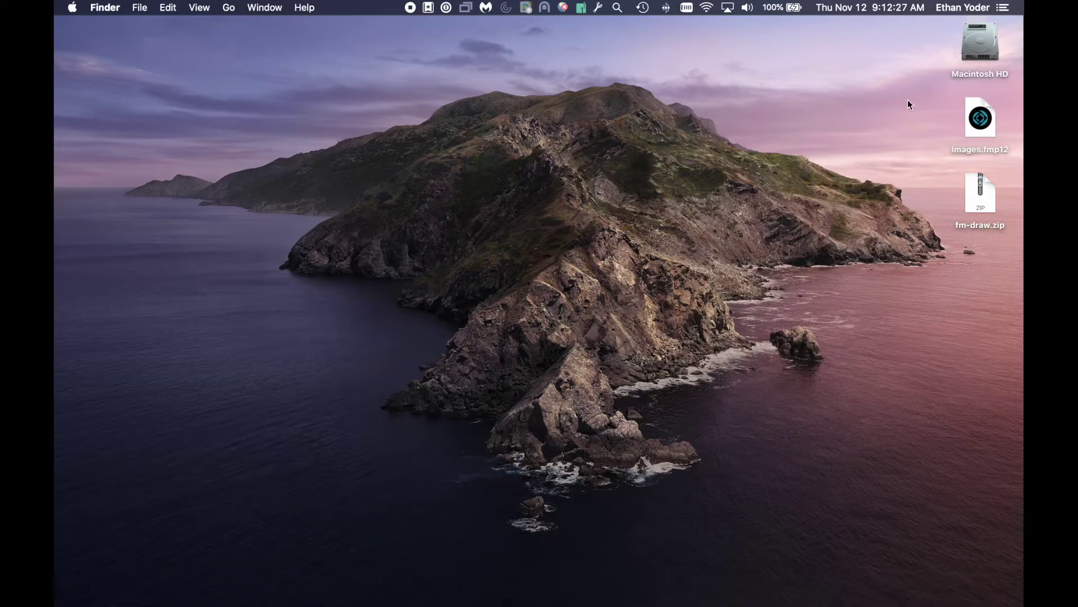
pyautogui.doubleClick(975, 110)
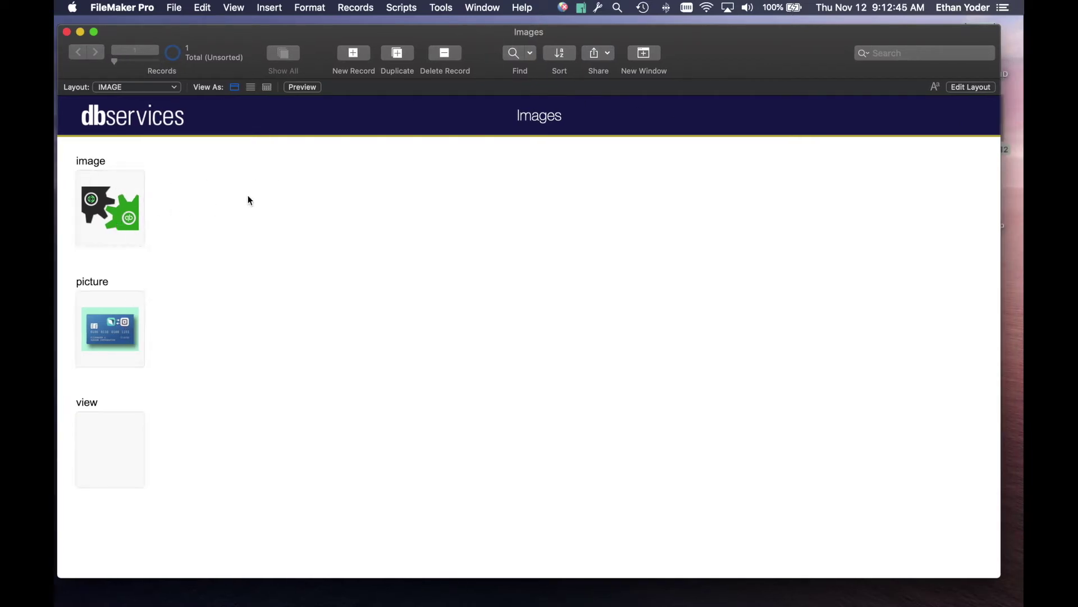
pyautogui.press('super+l')
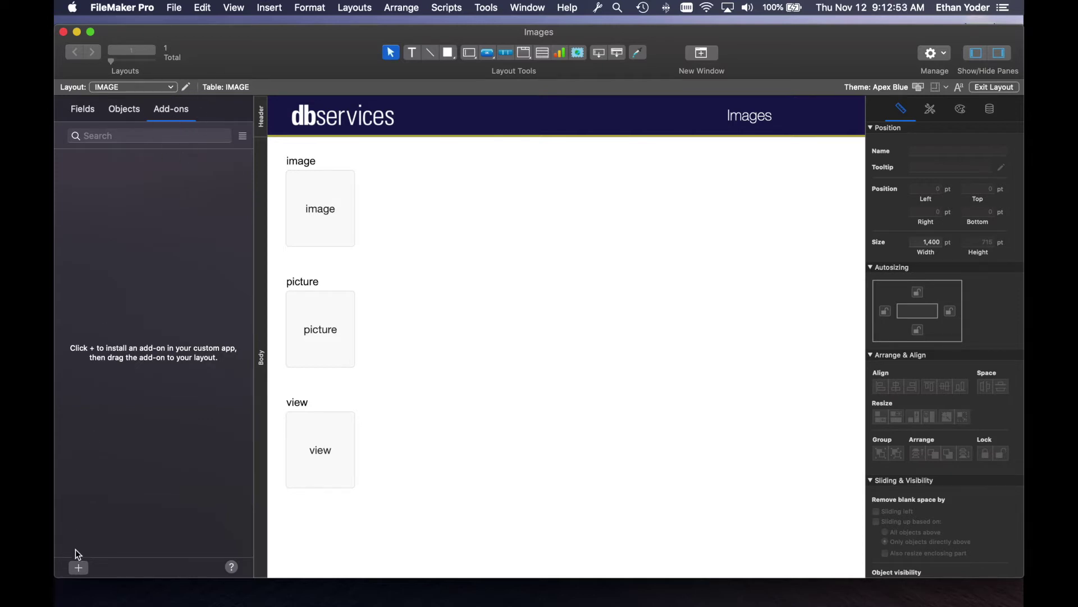
# Add FM Draw from the Add-ons list and drag its canvas onto the Images layout
pyautogui.click(78, 567)
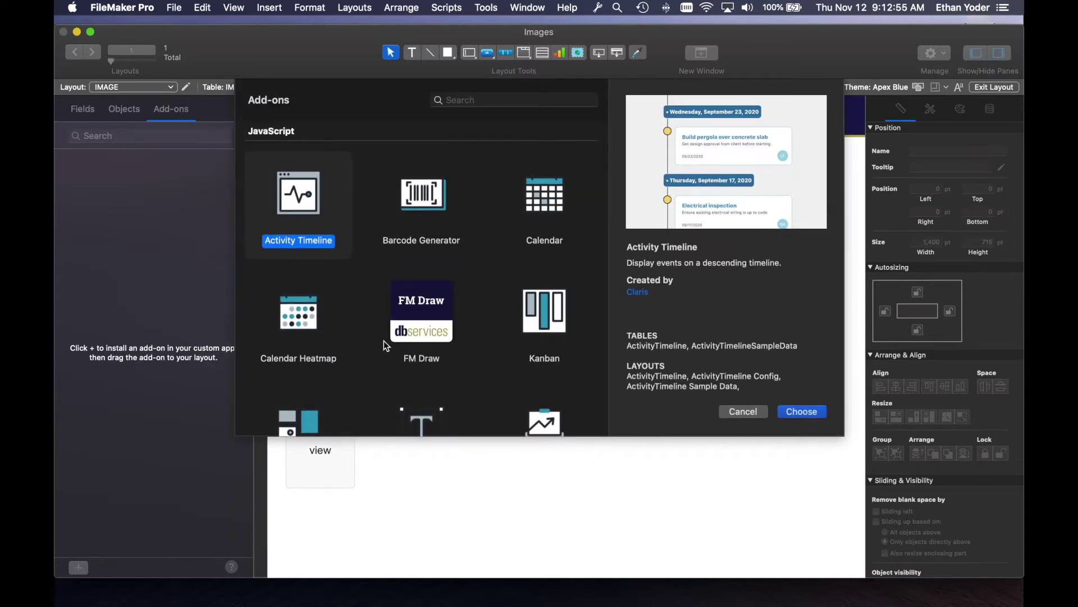
pyautogui.click(386, 345)
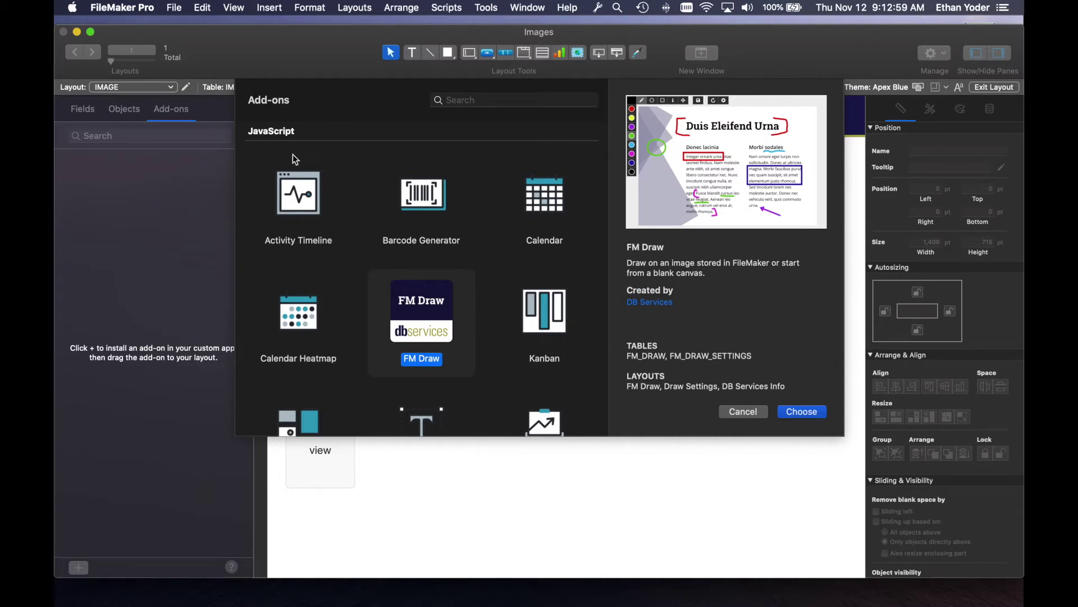
pyautogui.click(805, 413)
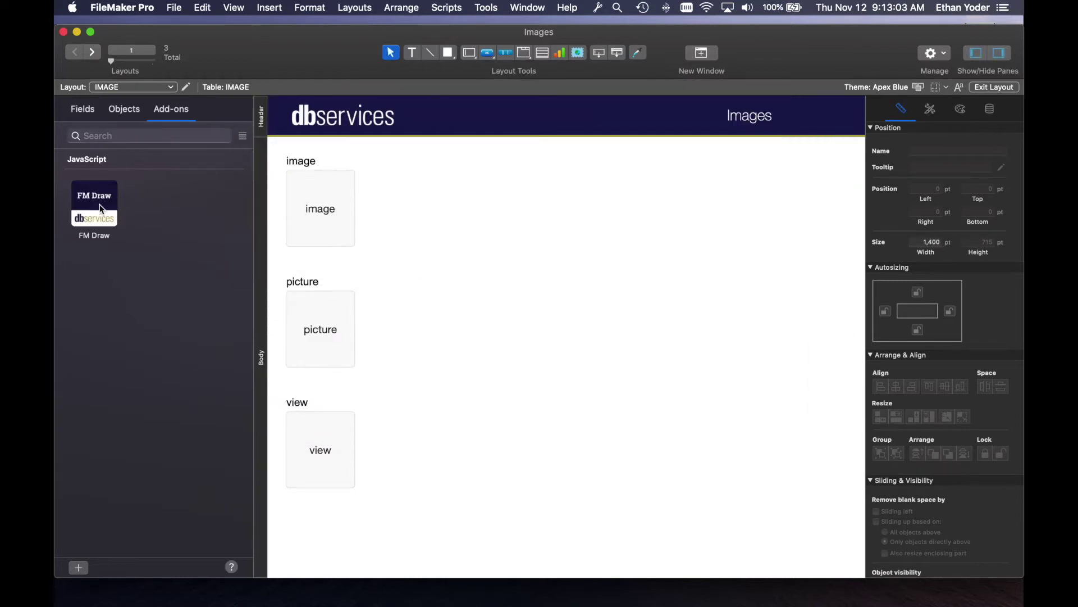
pyautogui.moveTo(94, 199)
pyautogui.mouseDown()
pyautogui.moveTo(486, 191)
pyautogui.moveTo(427, 163)
pyautogui.mouseUp()
# Enlarge the FM Draw web viewer and switch to Browse mode to test it
pyautogui.hscroll(3, 423, 174)
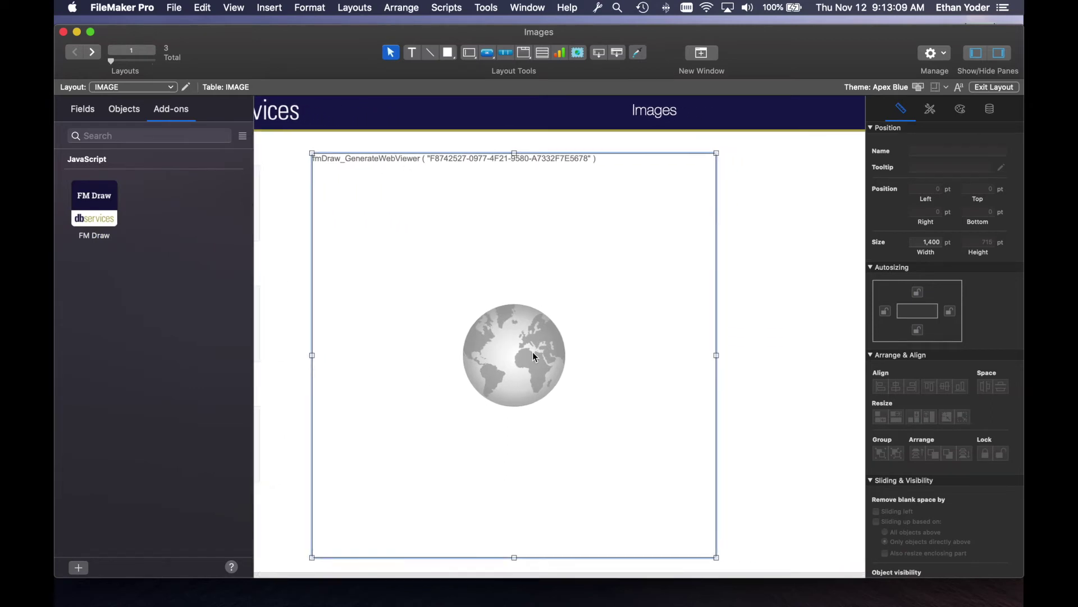
pyautogui.hscroll(3, 535, 358)
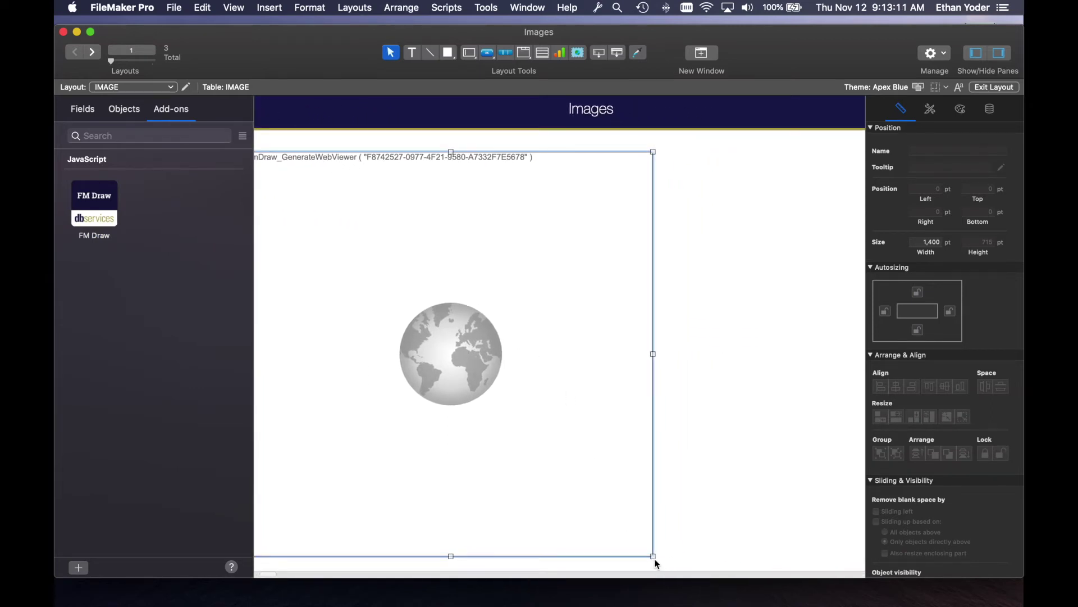
pyautogui.moveTo(653, 556); pyautogui.dragTo(816, 499)
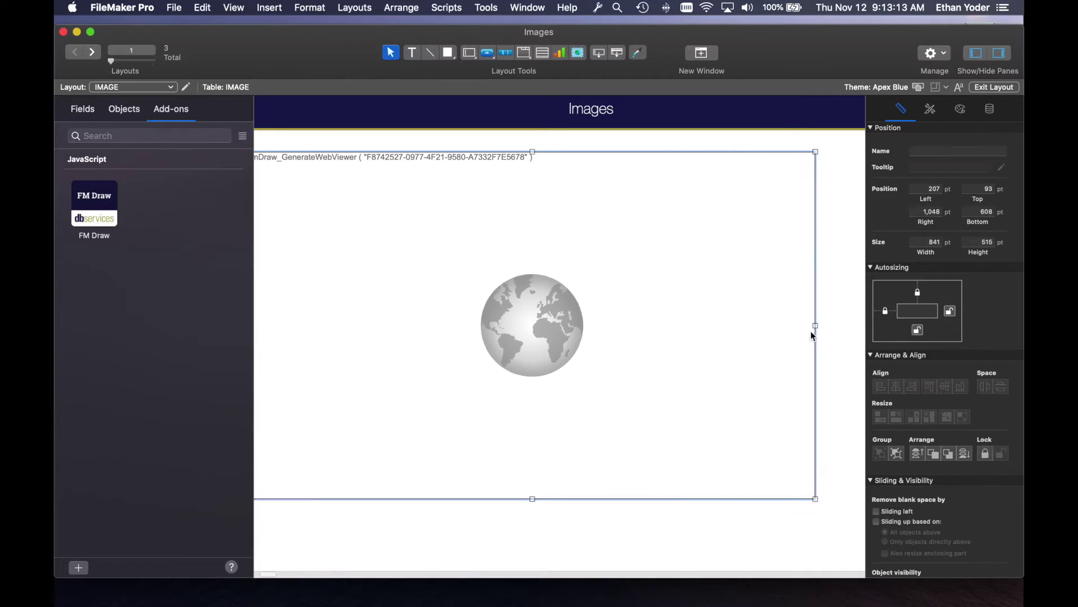
pyautogui.moveTo(816, 325)
pyautogui.mouseDown()
pyautogui.moveTo(515, 324)
pyautogui.moveTo(830, 335)
pyautogui.mouseUp()
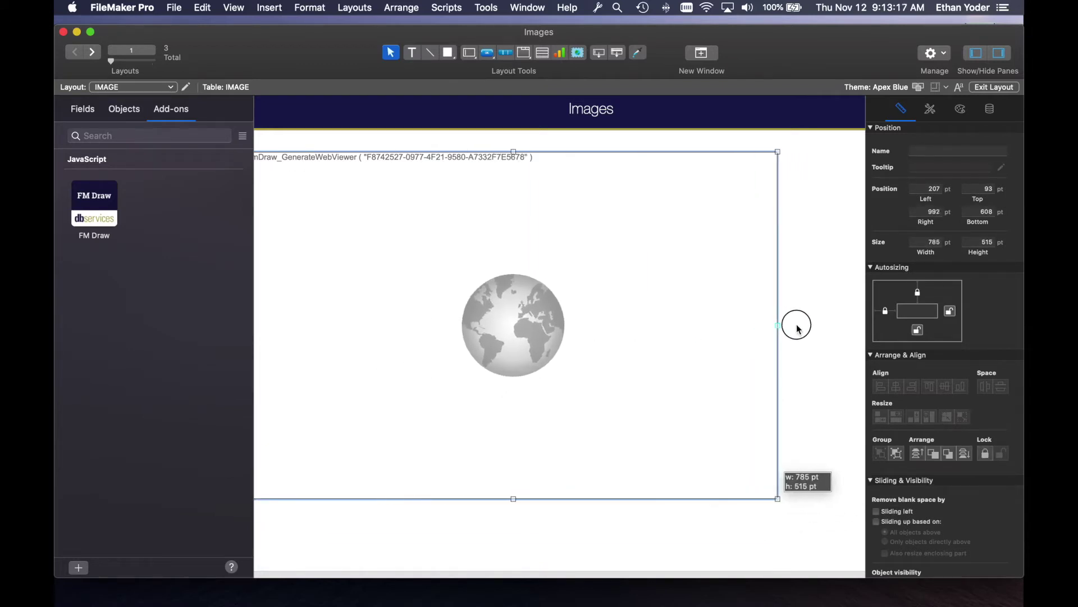
pyautogui.moveTo(540, 499); pyautogui.dragTo(533, 531)
pyautogui.press('super+b')
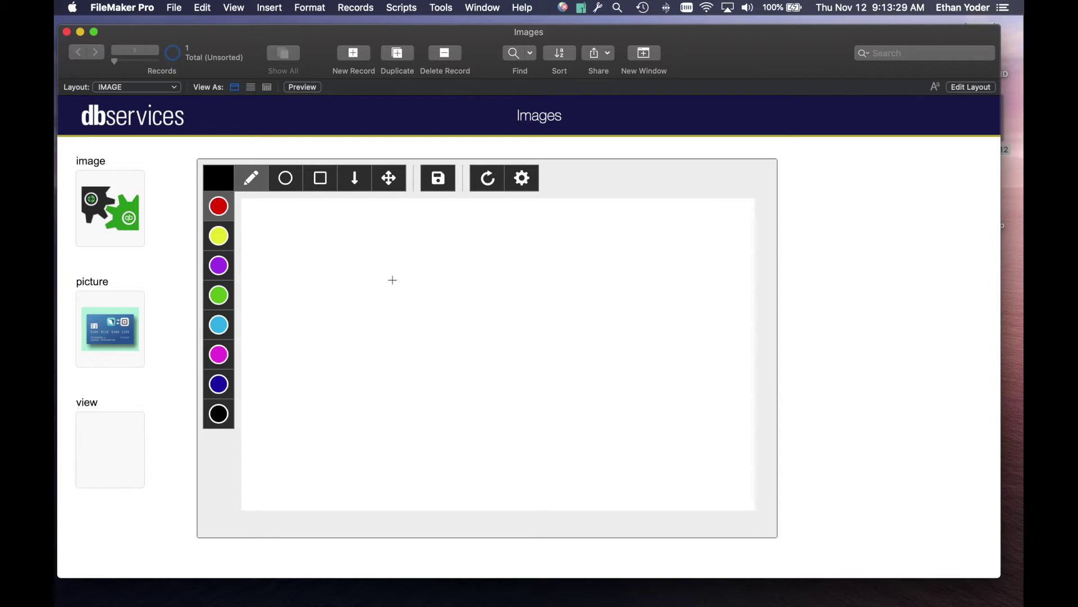
# Draw red, yellow and cyan freehand squiggles on the canvas
pyautogui.moveTo(306, 233)
pyautogui.mouseDown()
pyautogui.moveTo(389, 298)
pyautogui.moveTo(447, 281)
pyautogui.moveTo(526, 291)
pyautogui.mouseUp()
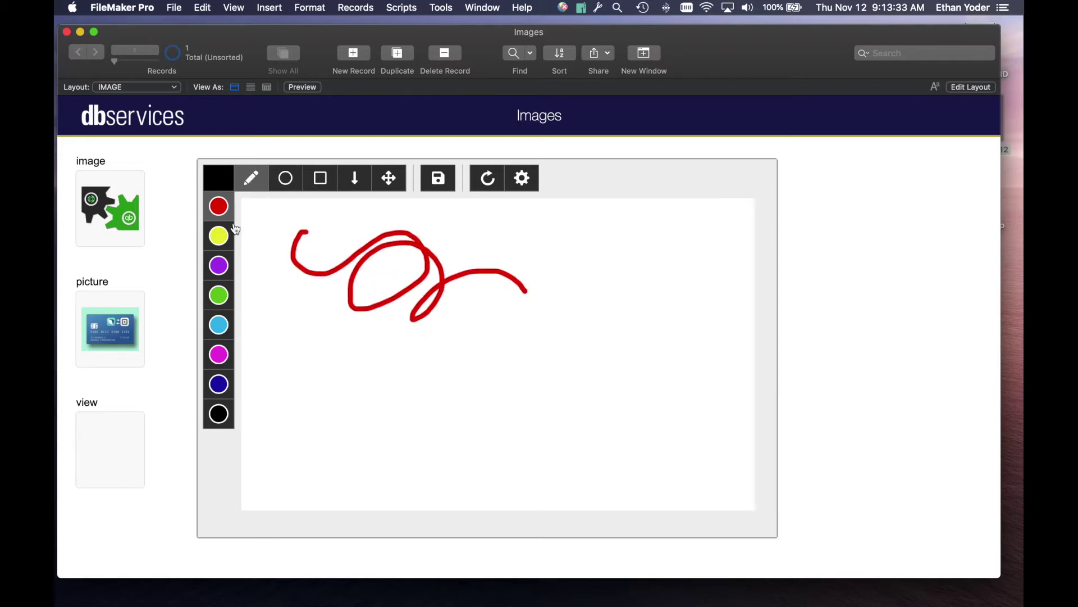
pyautogui.click(221, 236)
pyautogui.moveTo(308, 367)
pyautogui.mouseDown()
pyautogui.moveTo(330, 399)
pyautogui.moveTo(430, 420)
pyautogui.mouseUp()
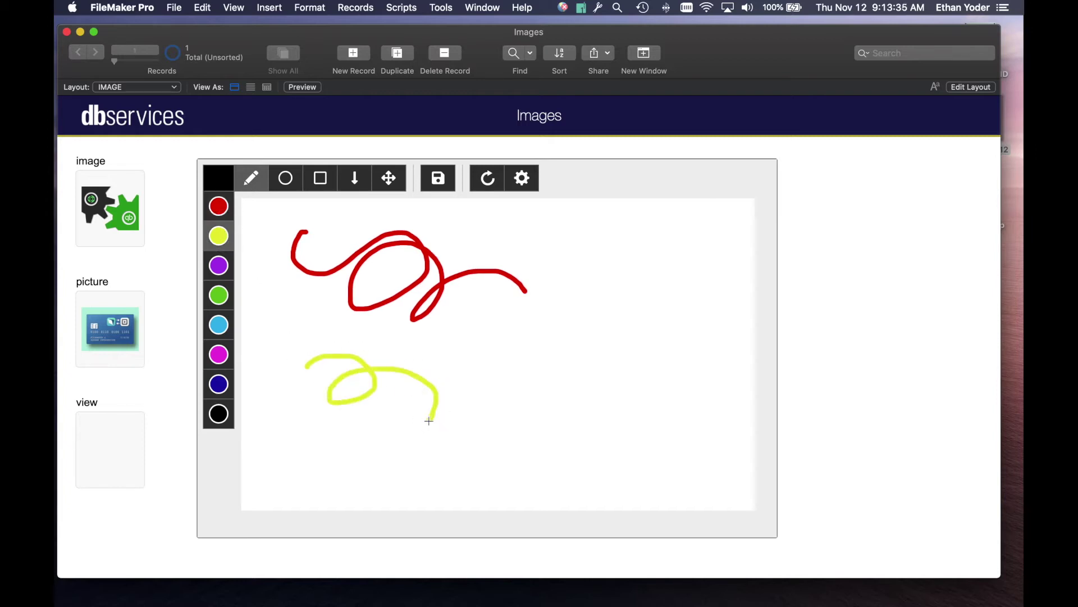
pyautogui.click(219, 324)
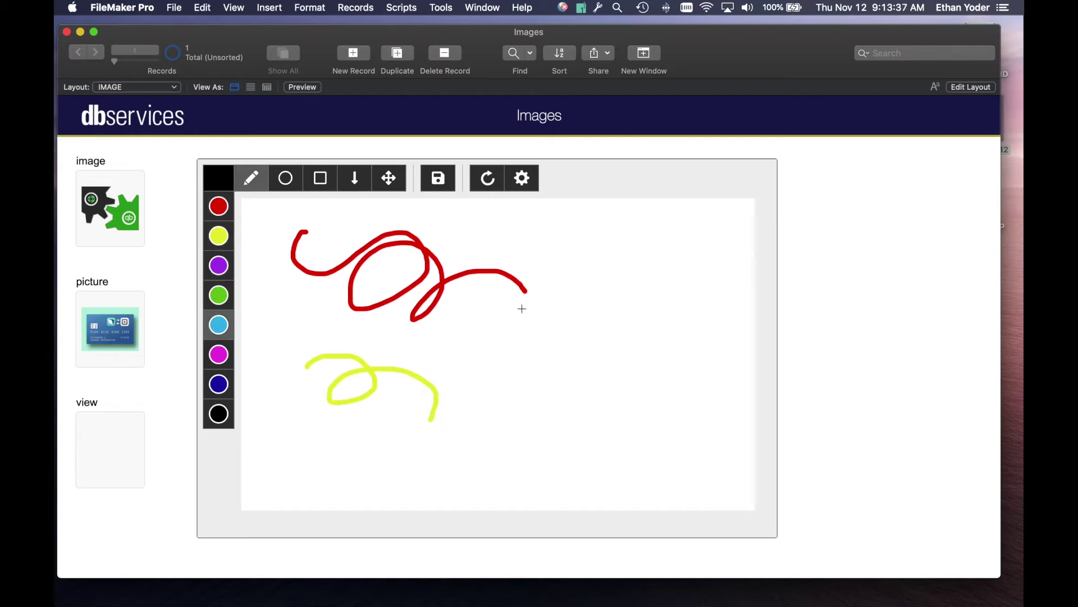
pyautogui.moveTo(538, 284)
pyautogui.mouseDown()
pyautogui.moveTo(543, 331)
pyautogui.moveTo(670, 291)
pyautogui.mouseUp()
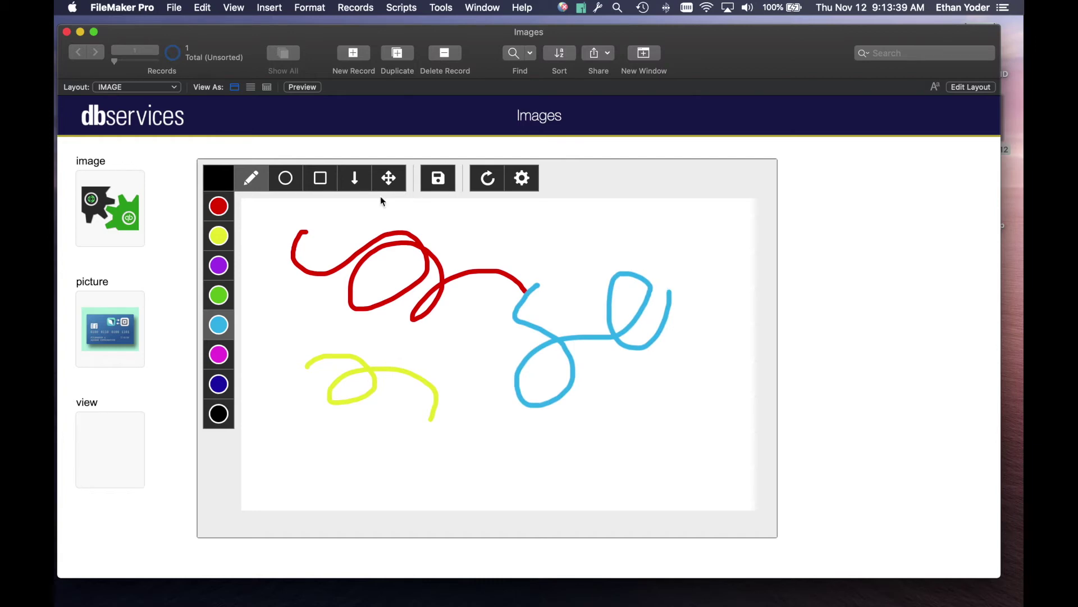
# Draw a cyan circle, rectangle and downward arrow, then pick dark blue
pyautogui.click(286, 179)
pyautogui.moveTo(514, 225); pyautogui.dragTo(629, 344)
pyautogui.click(630, 343)
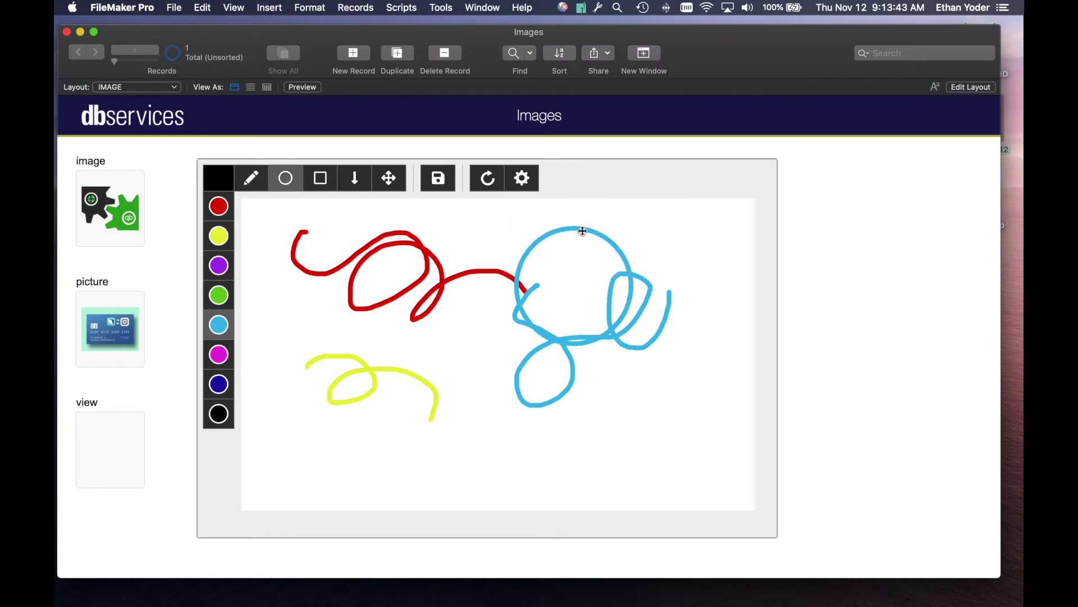
pyautogui.click(320, 178)
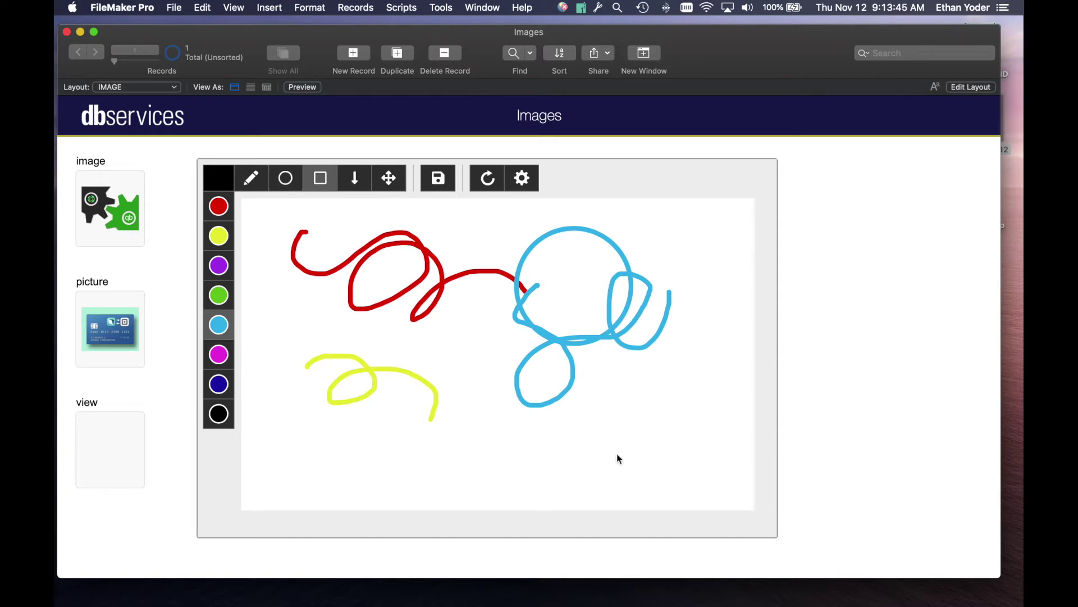
pyautogui.moveTo(621, 459)
pyautogui.mouseDown()
pyautogui.moveTo(490, 374)
pyautogui.moveTo(479, 349)
pyautogui.mouseUp()
pyautogui.click(354, 178)
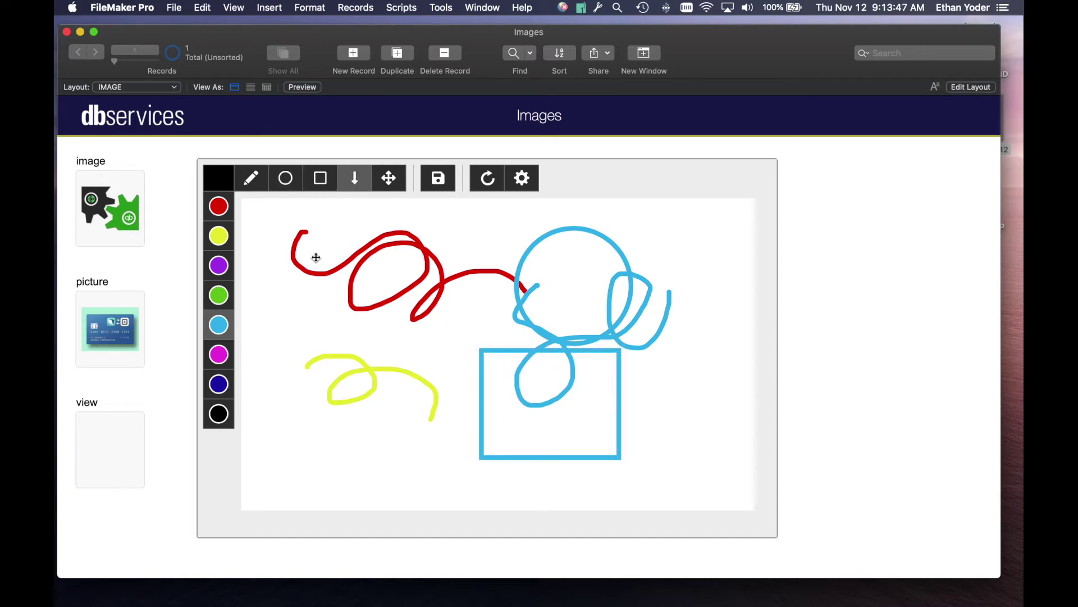
pyautogui.moveTo(269, 316)
pyautogui.mouseDown()
pyautogui.moveTo(296, 457)
pyautogui.moveTo(507, 494)
pyautogui.mouseUp()
pyautogui.click(218, 384)
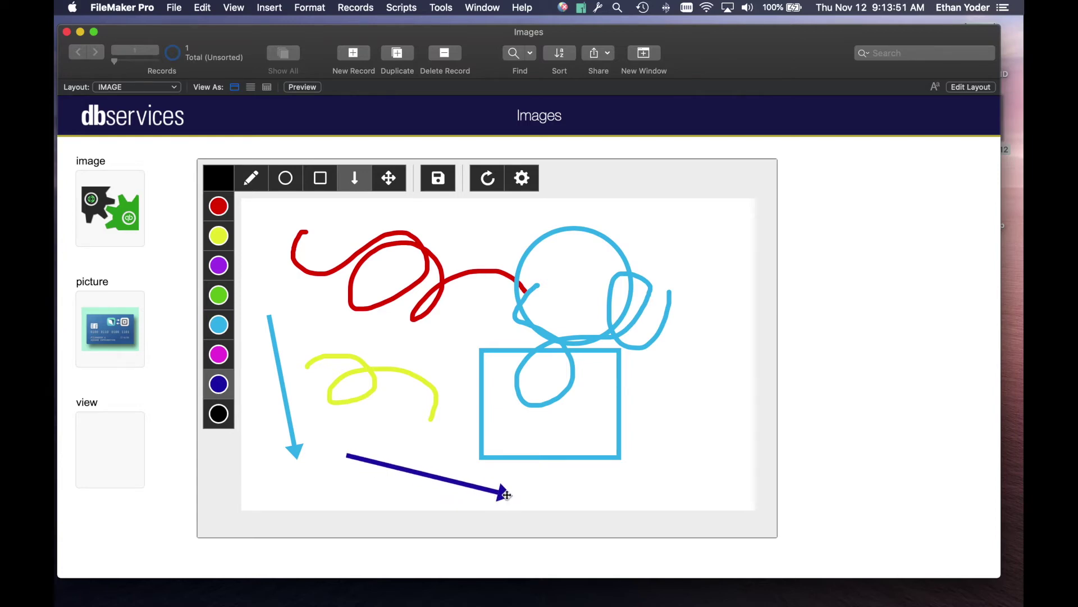
pyautogui.click(388, 177)
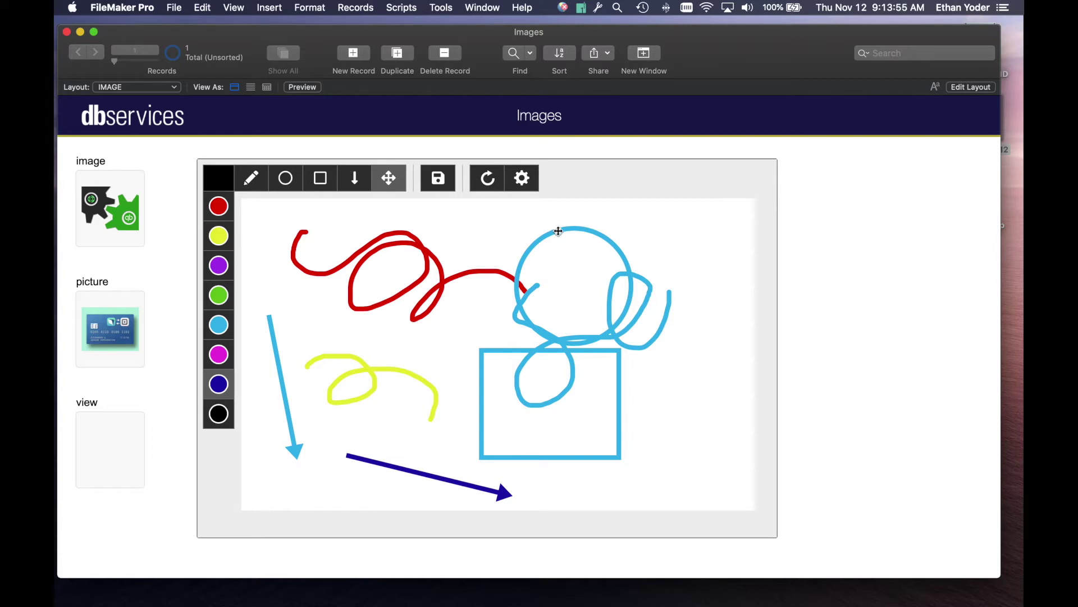
# Shift and rotate the cyan circle, then resize and rotate the red squiggle
pyautogui.moveTo(558, 231); pyautogui.dragTo(605, 222)
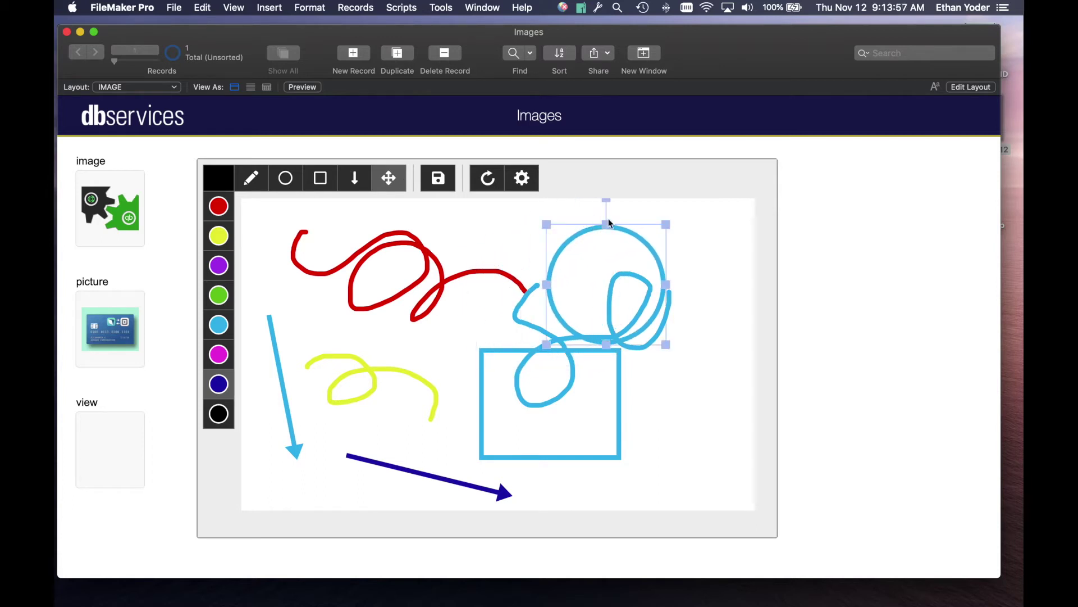
pyautogui.moveTo(603, 198)
pyautogui.mouseDown()
pyautogui.moveTo(579, 235)
pyautogui.moveTo(560, 210)
pyautogui.mouseUp()
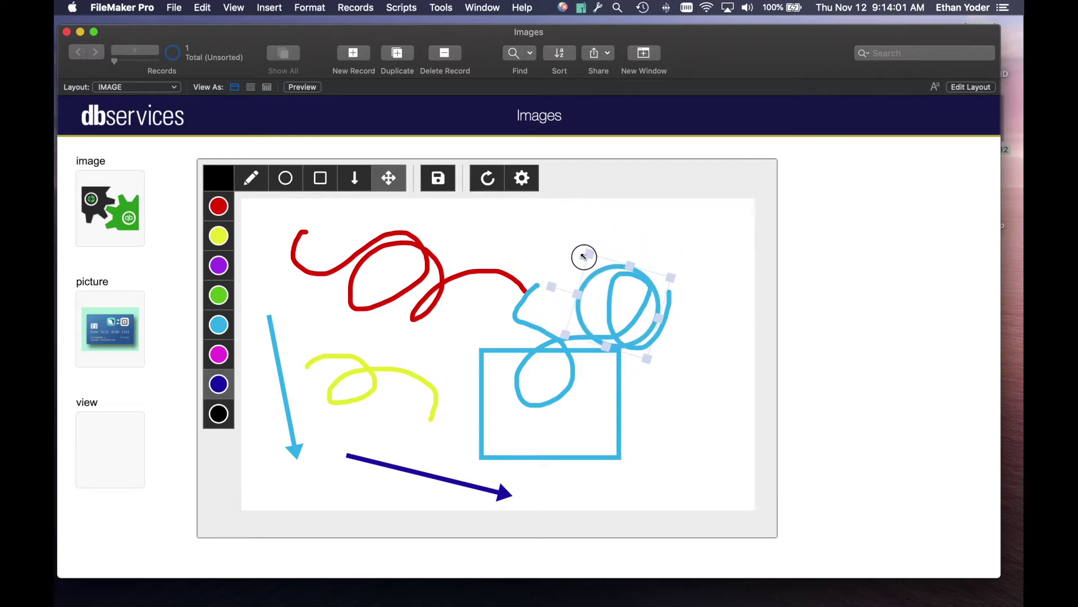
pyautogui.click(526, 289)
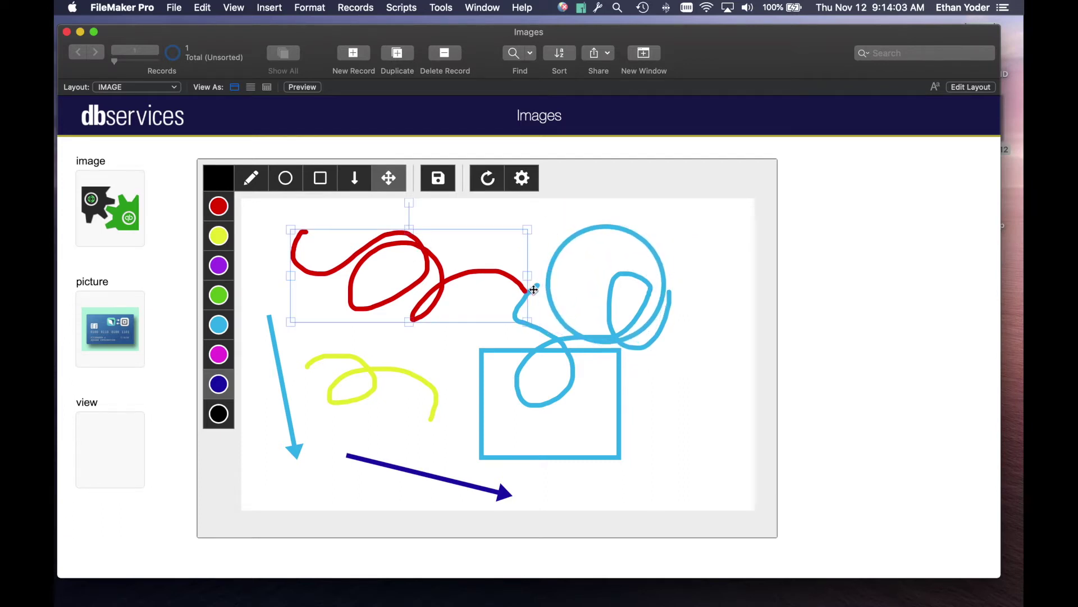
pyautogui.moveTo(529, 279); pyautogui.dragTo(411, 280)
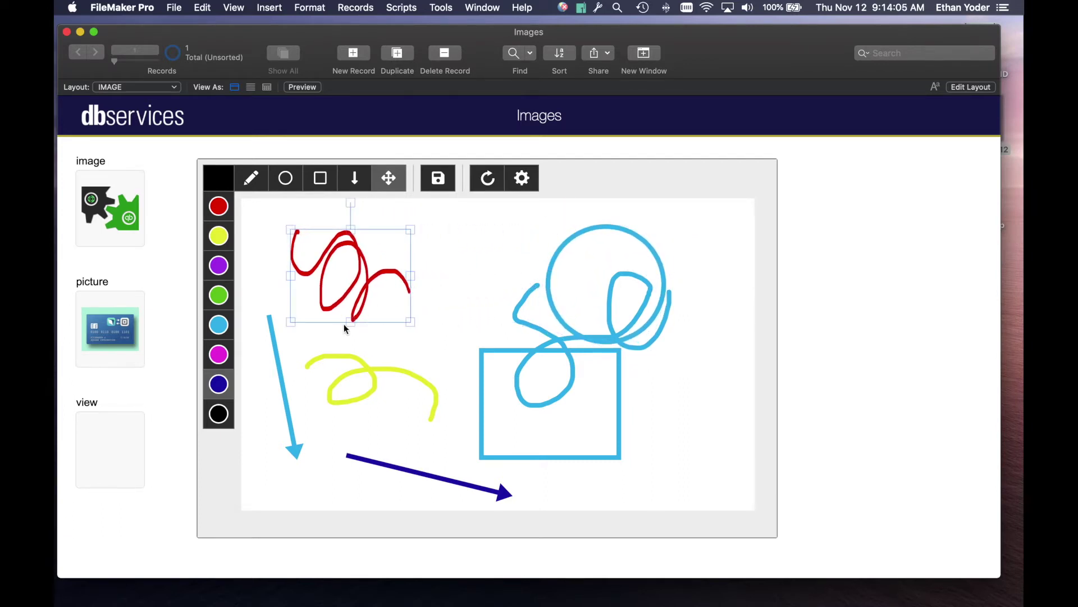
pyautogui.moveTo(348, 323); pyautogui.dragTo(349, 284)
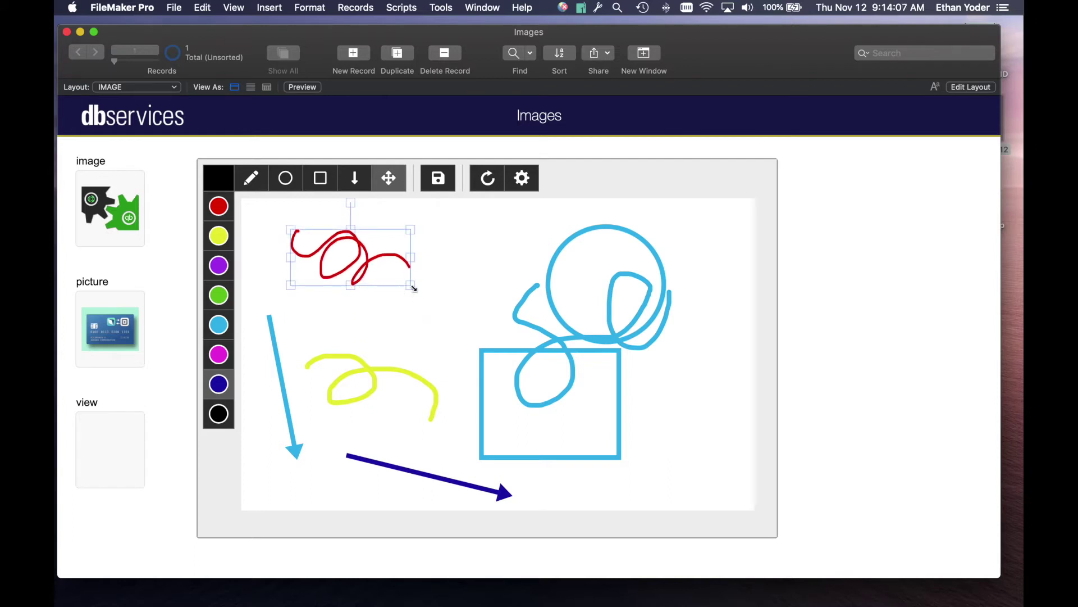
pyautogui.moveTo(414, 289); pyautogui.dragTo(457, 323)
pyautogui.moveTo(377, 201); pyautogui.dragTo(437, 304)
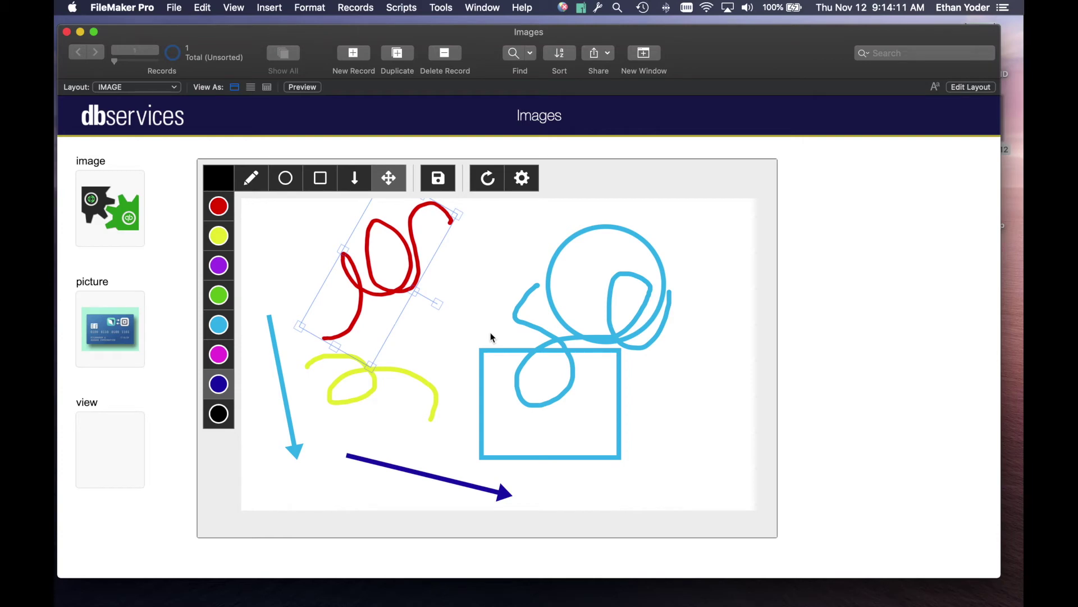
# Drag three shapes off the canvas and move the rectangle and yellow squiggle up-right
pyautogui.moveTo(392, 253); pyautogui.dragTo(587, 101)
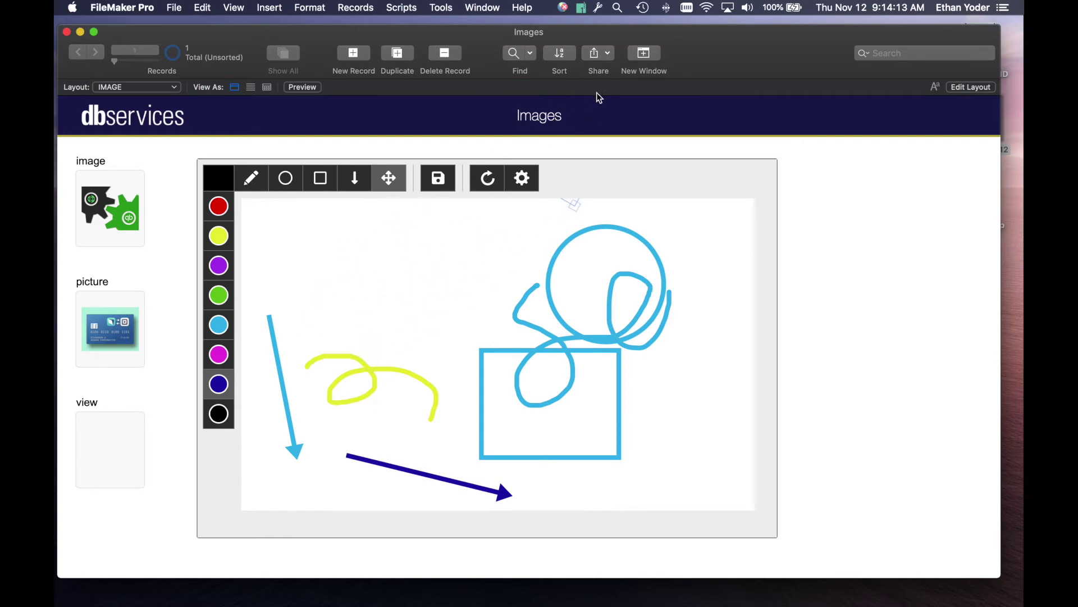
pyautogui.moveTo(555, 247); pyautogui.dragTo(799, 229)
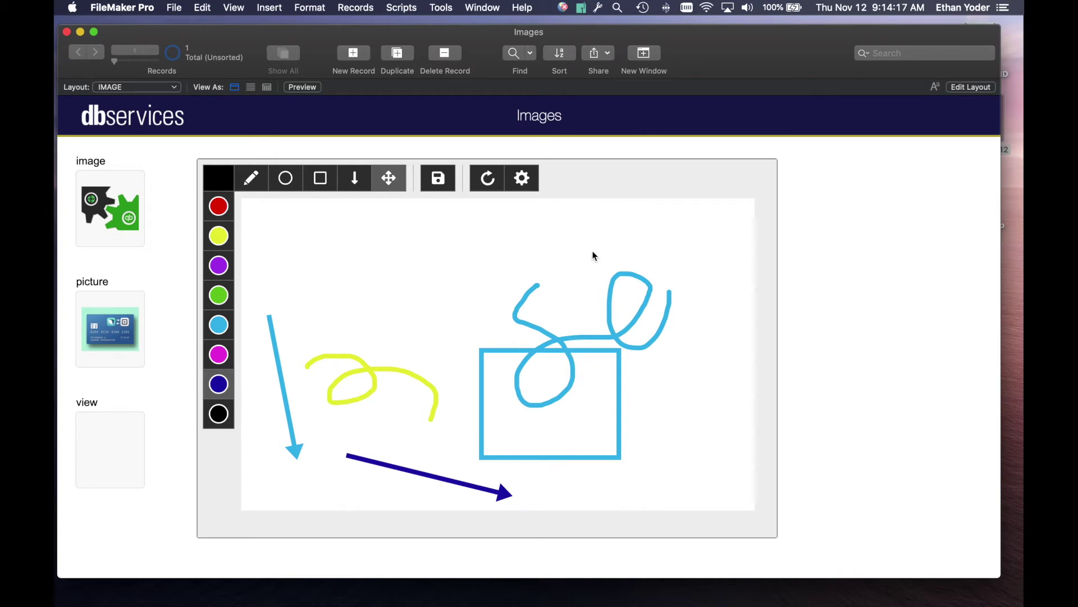
pyautogui.moveTo(611, 275); pyautogui.dragTo(915, 281)
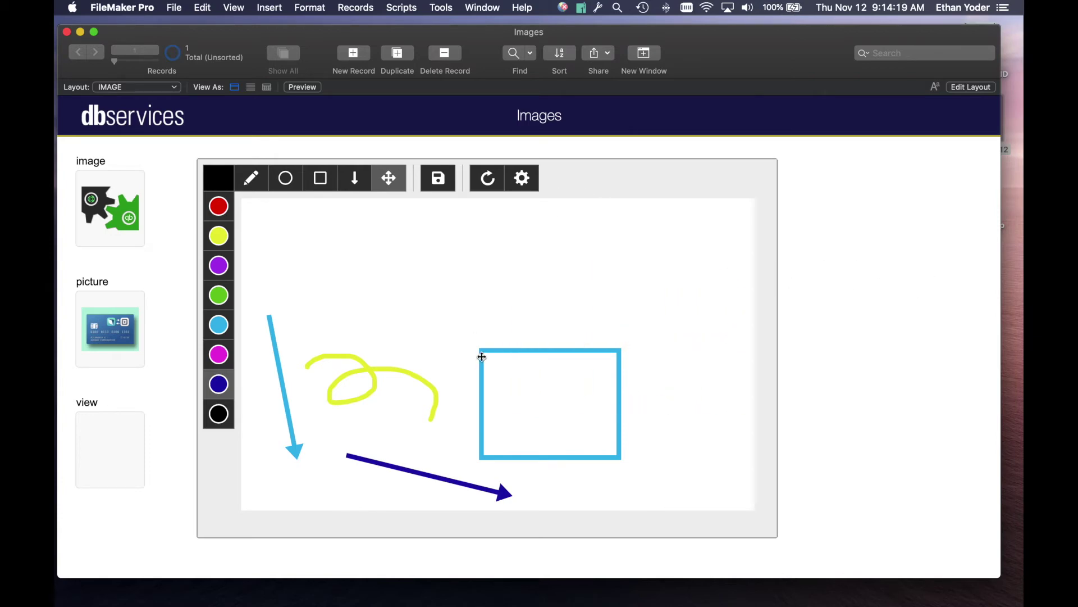
pyautogui.moveTo(482, 352); pyautogui.dragTo(535, 273)
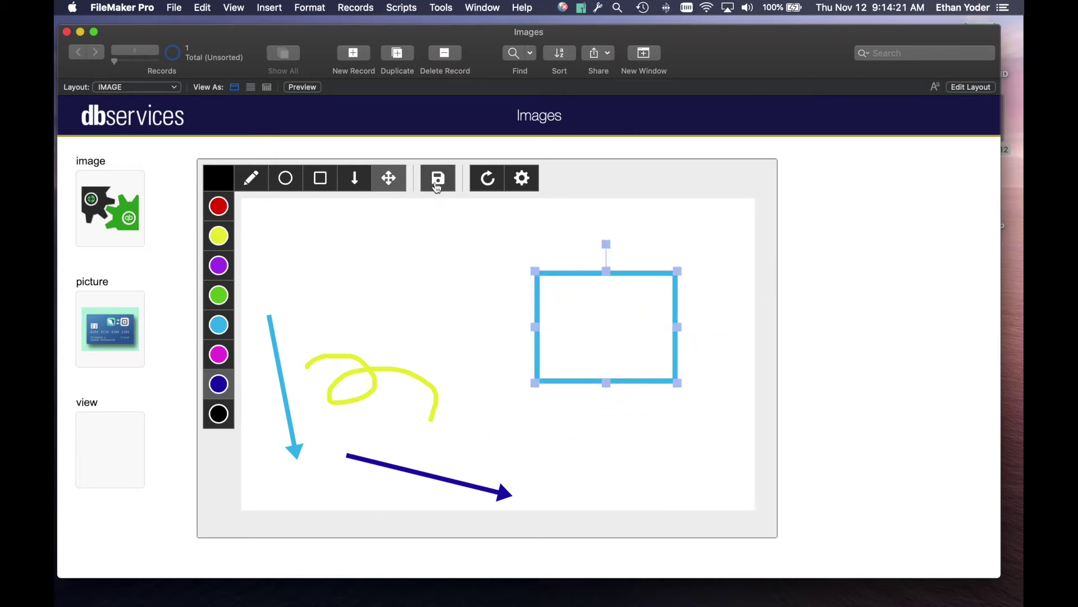
pyautogui.click(364, 368)
pyautogui.moveTo(364, 368); pyautogui.dragTo(395, 257)
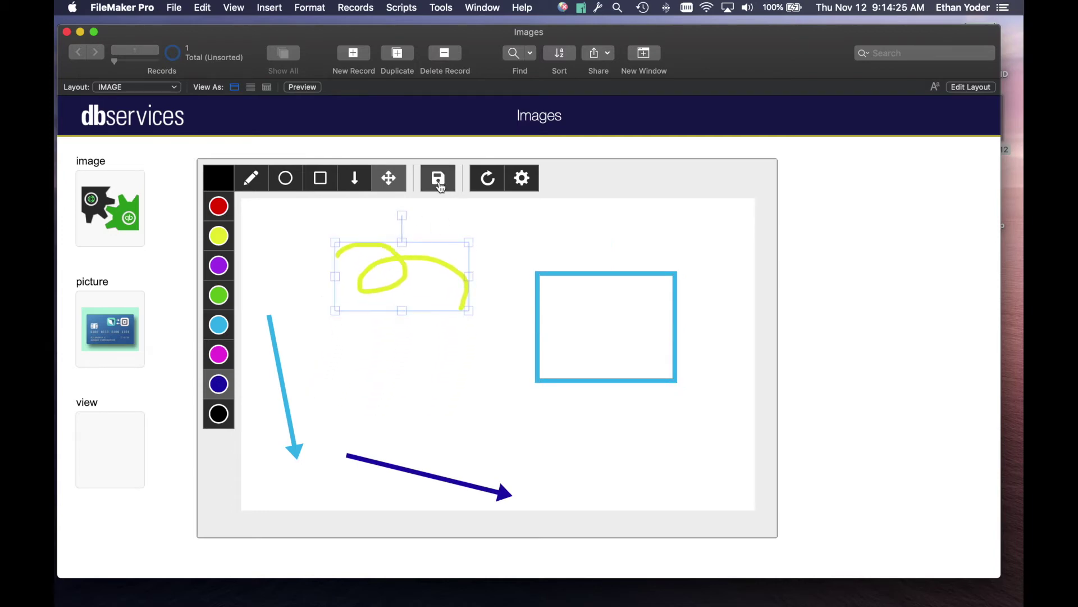
pyautogui.click(439, 178)
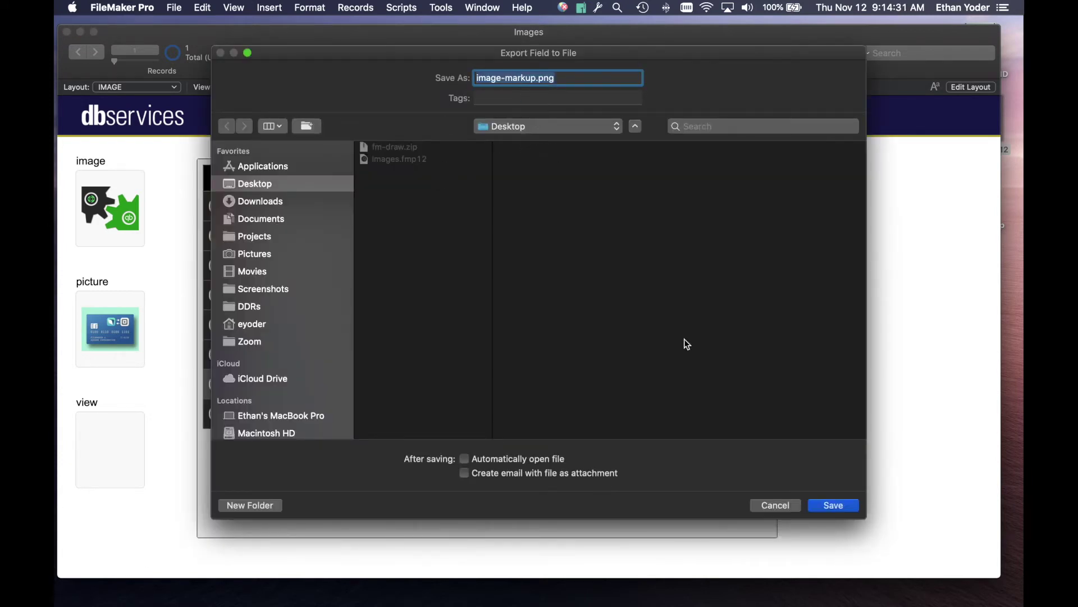
# Save the drawing as image-markup.png on the Desktop and view it in Preview
pyautogui.click(834, 505)
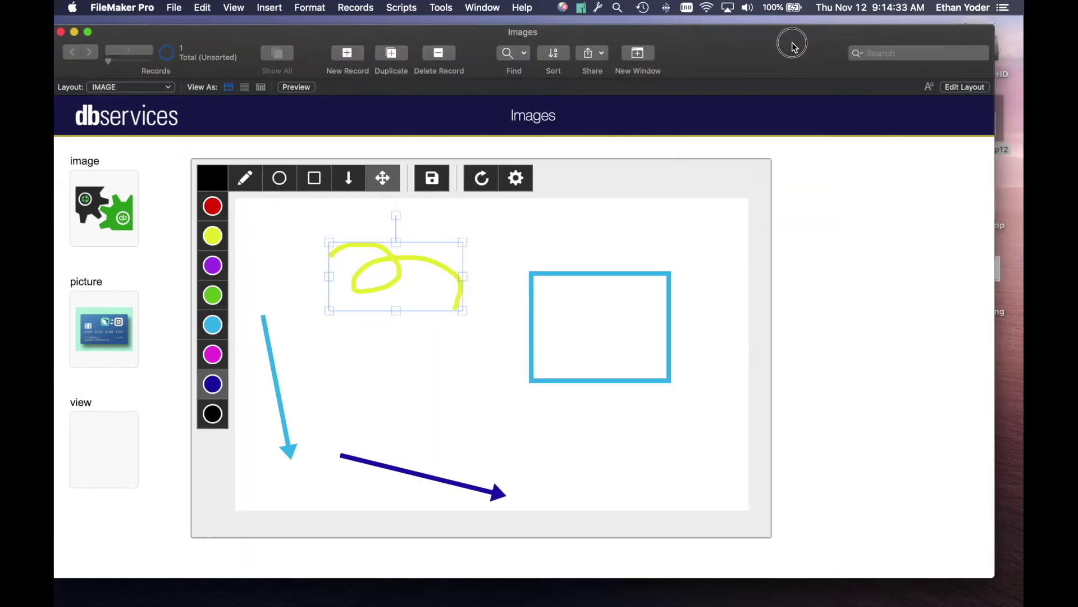
pyautogui.moveTo(794, 46); pyautogui.dragTo(666, 43)
pyautogui.doubleClick(986, 278)
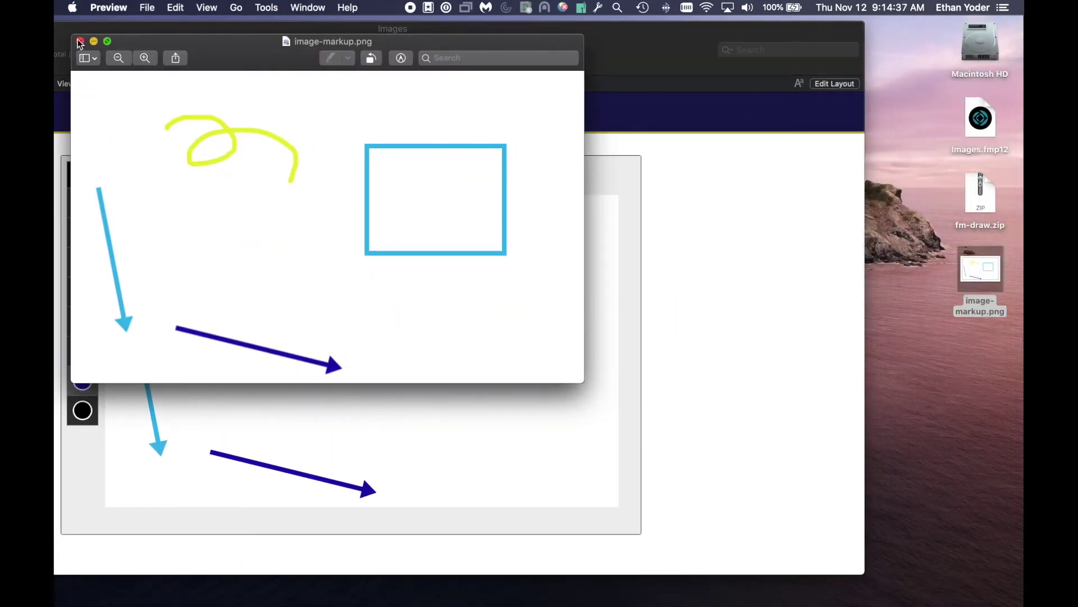
pyautogui.click(80, 41)
# Return the database window to place and clear the FM Draw canvas
pyautogui.moveTo(174, 37); pyautogui.dragTo(319, 42)
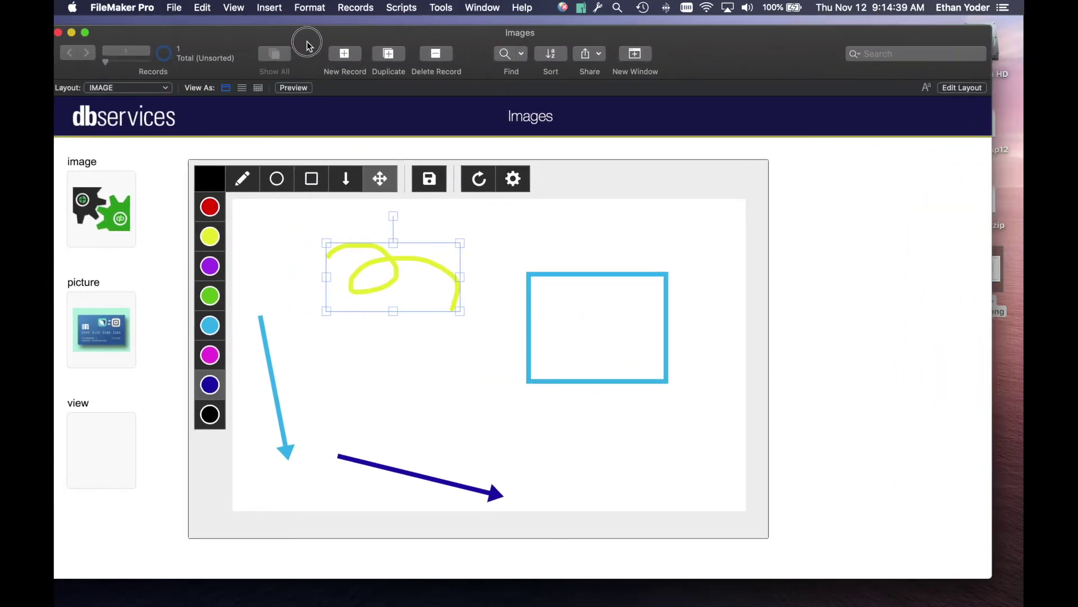
pyautogui.click(695, 214)
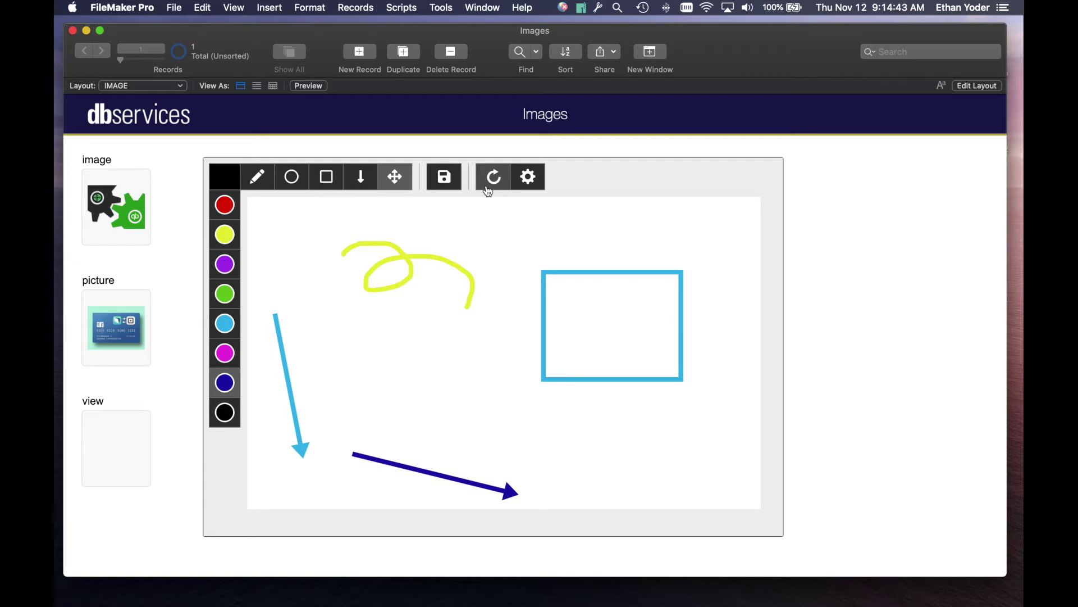
pyautogui.click(488, 189)
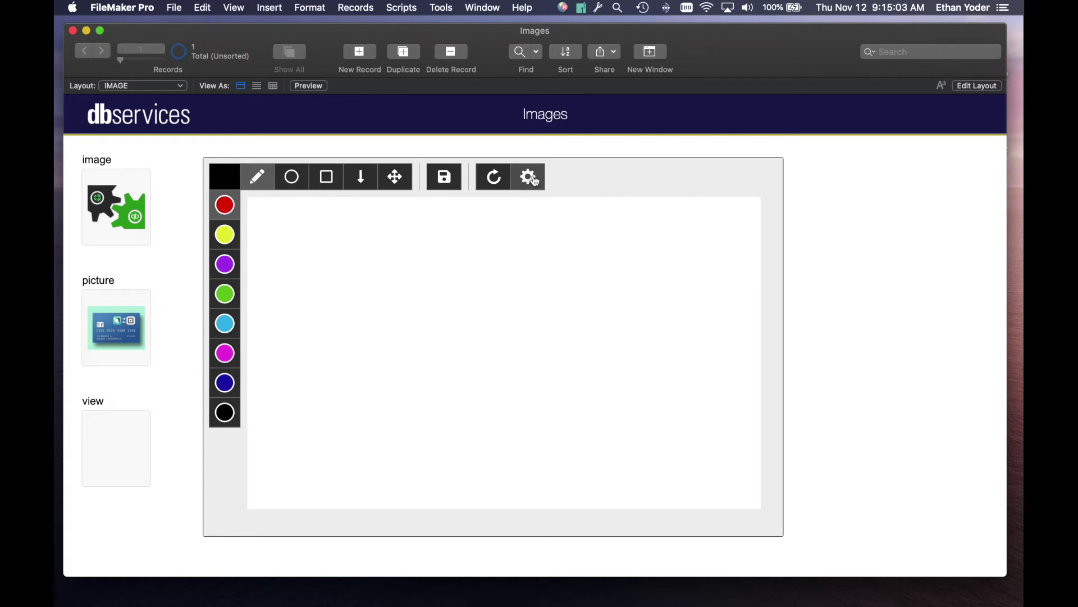
pyautogui.click(534, 178)
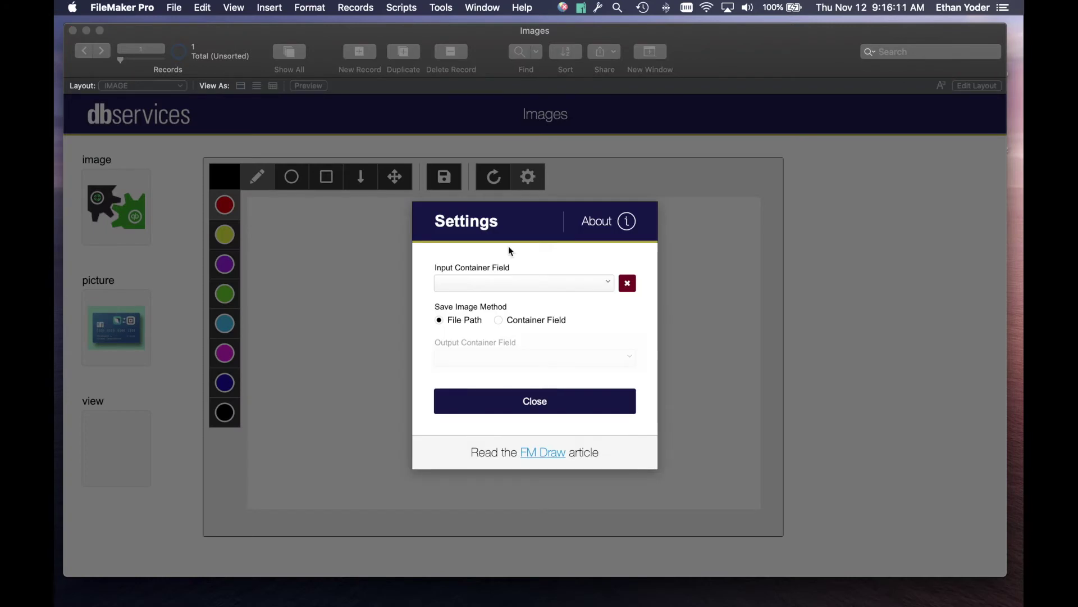
pyautogui.click(481, 284)
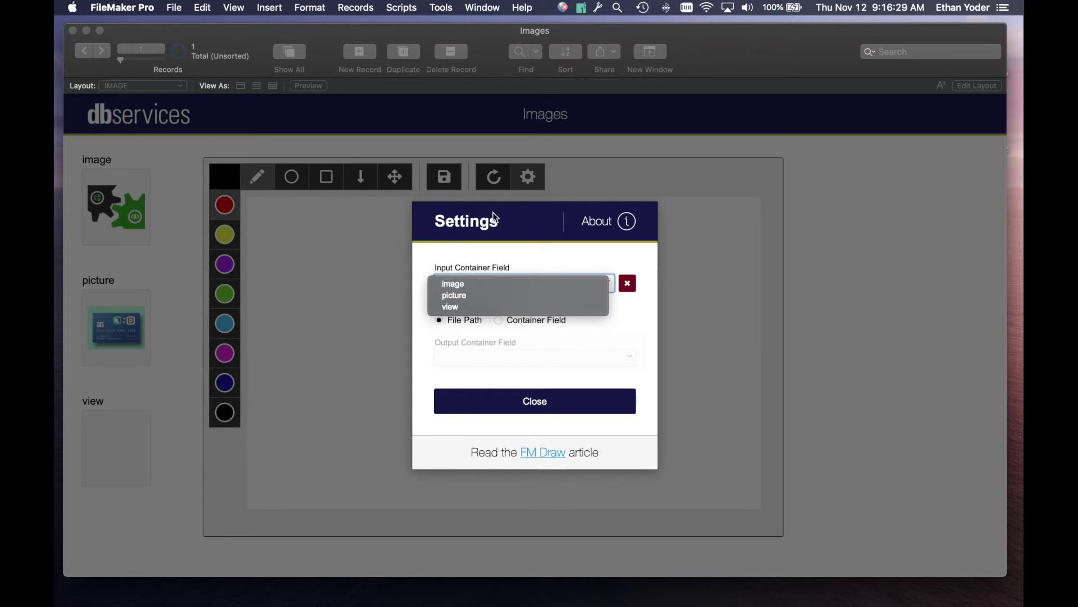
pyautogui.click(510, 224)
pyautogui.click(551, 402)
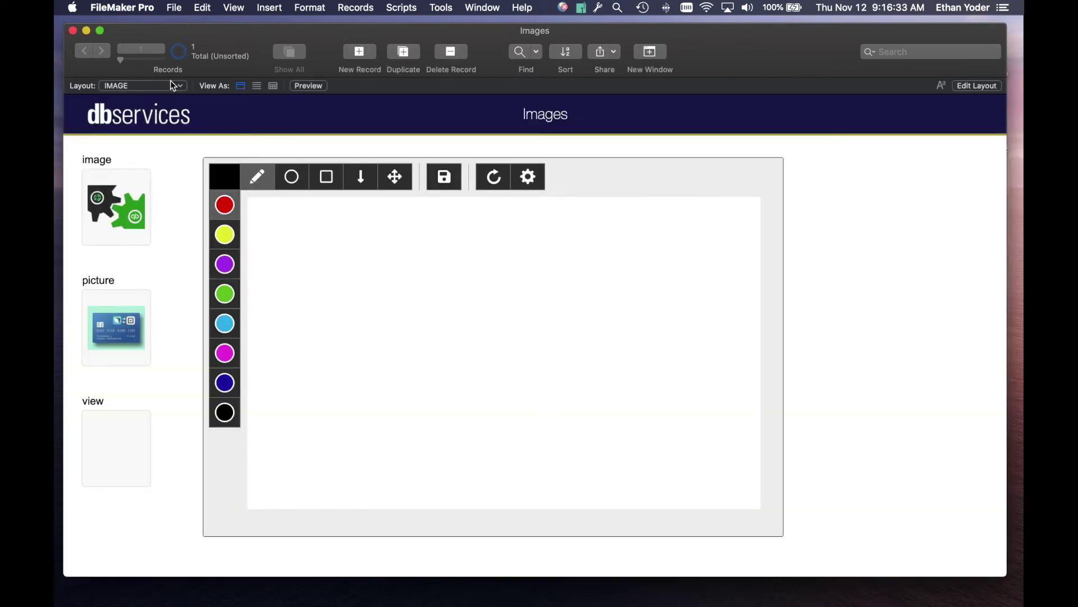
pyautogui.press('super+shift+d')
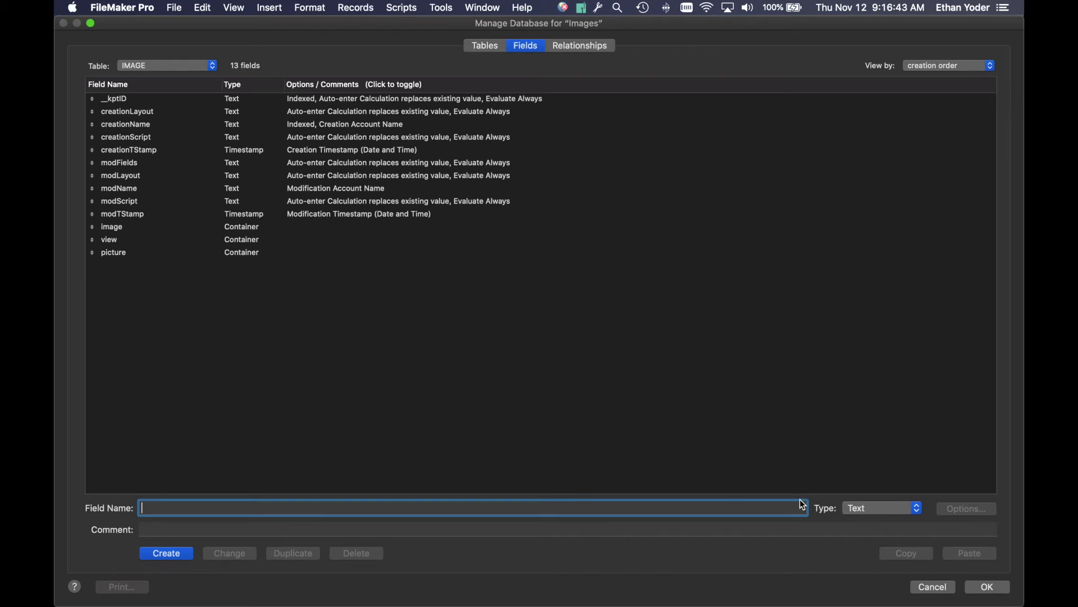
pyautogui.click(933, 587)
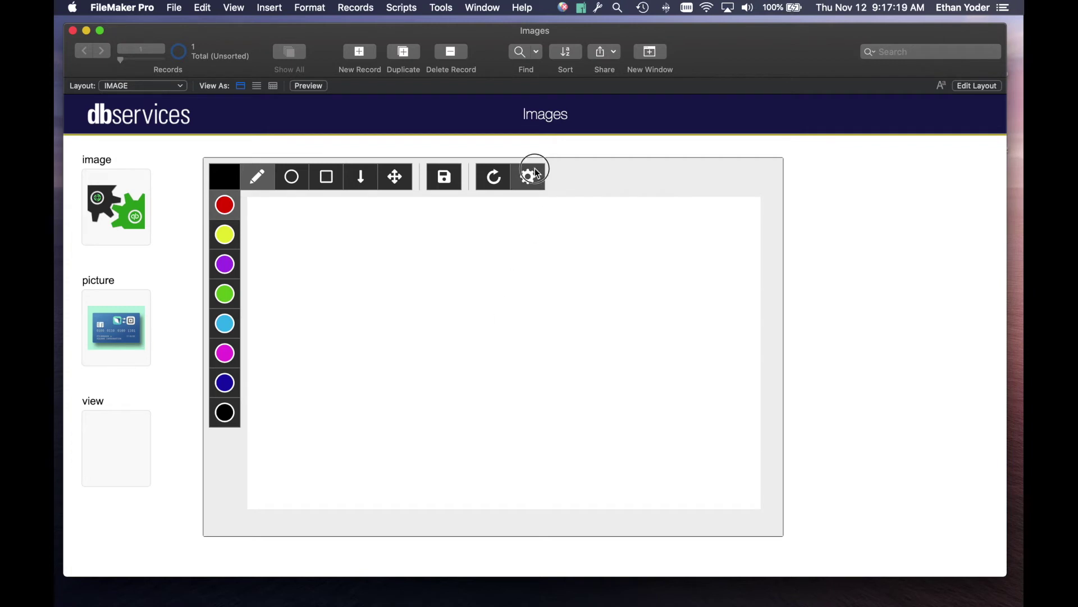
# Set the canvas Input Container Field to image so the gears picture loads
pyautogui.click(531, 176)
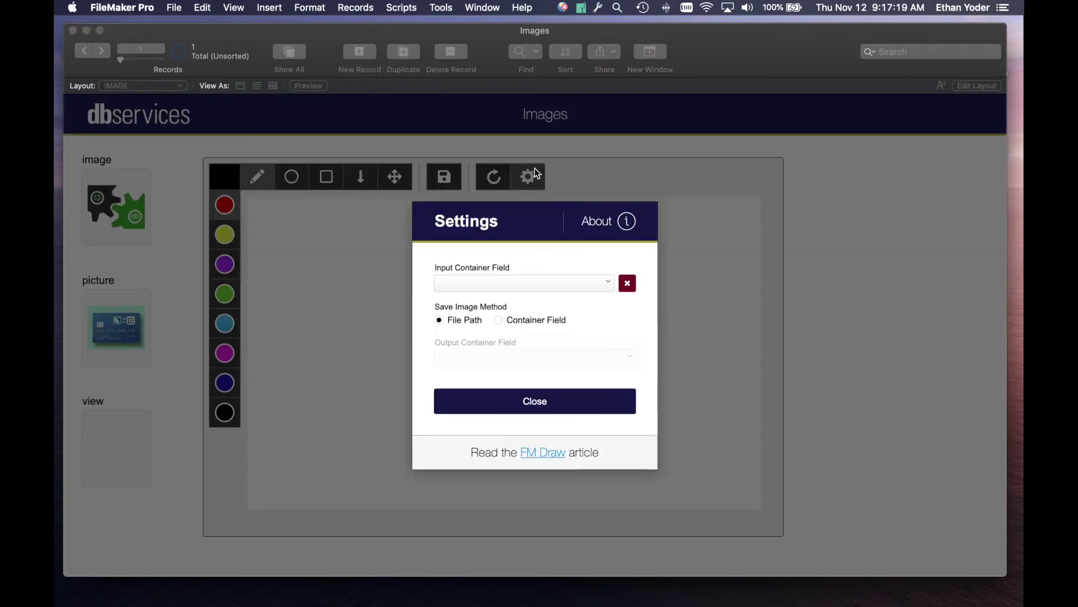
pyautogui.click(486, 282)
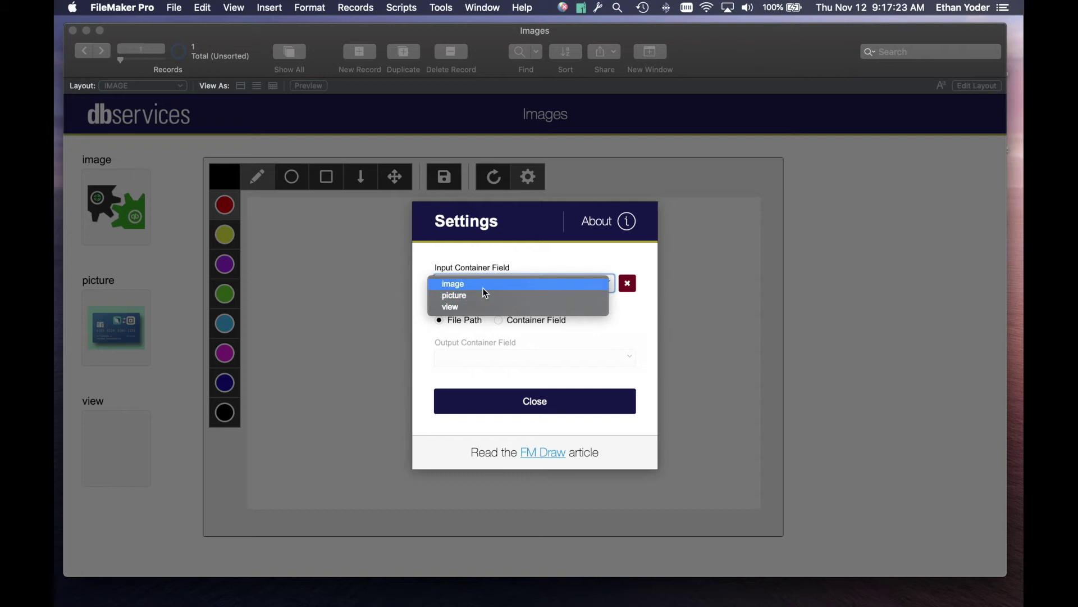
pyautogui.press('Escape')
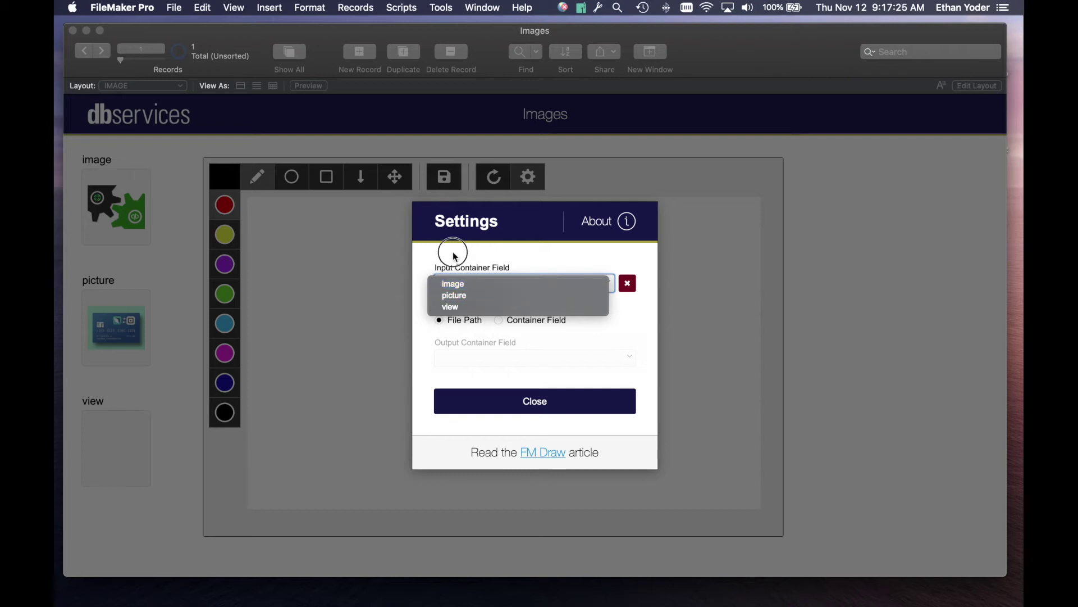
pyautogui.click(473, 286)
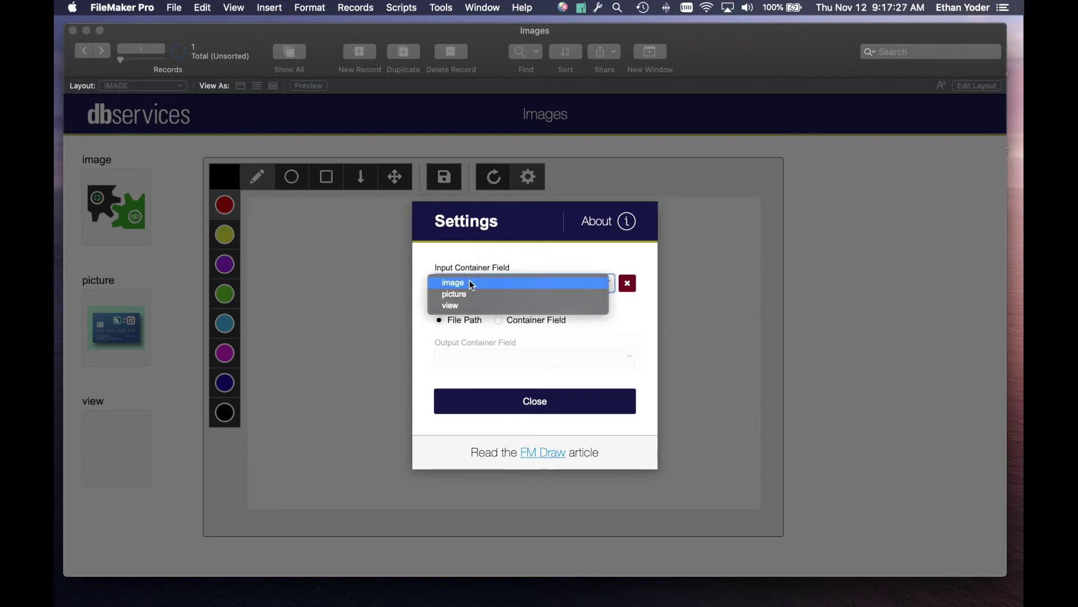
pyautogui.click(473, 289)
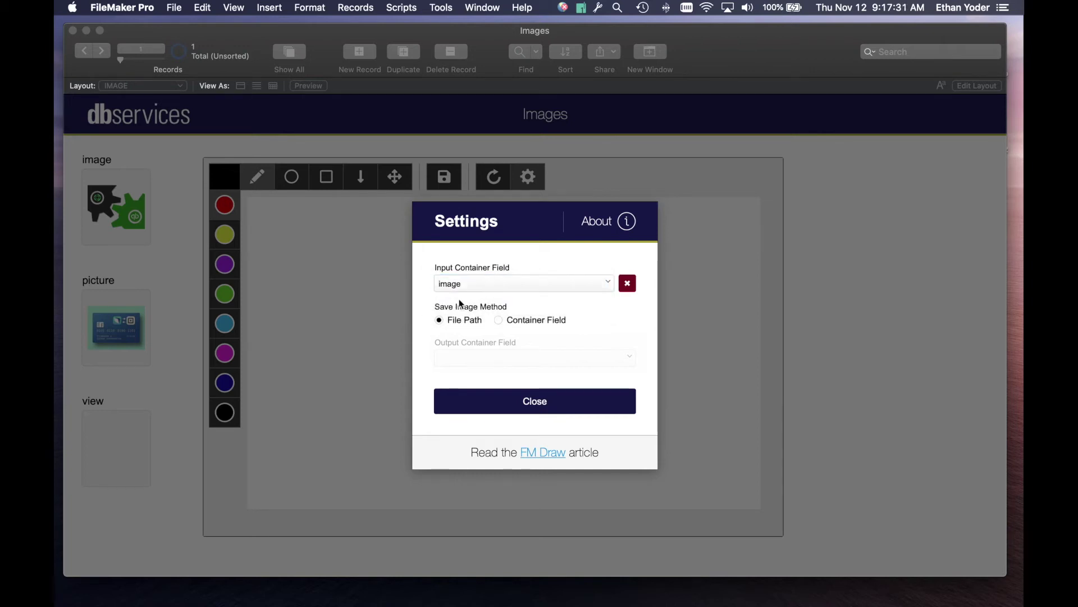
pyautogui.click(505, 400)
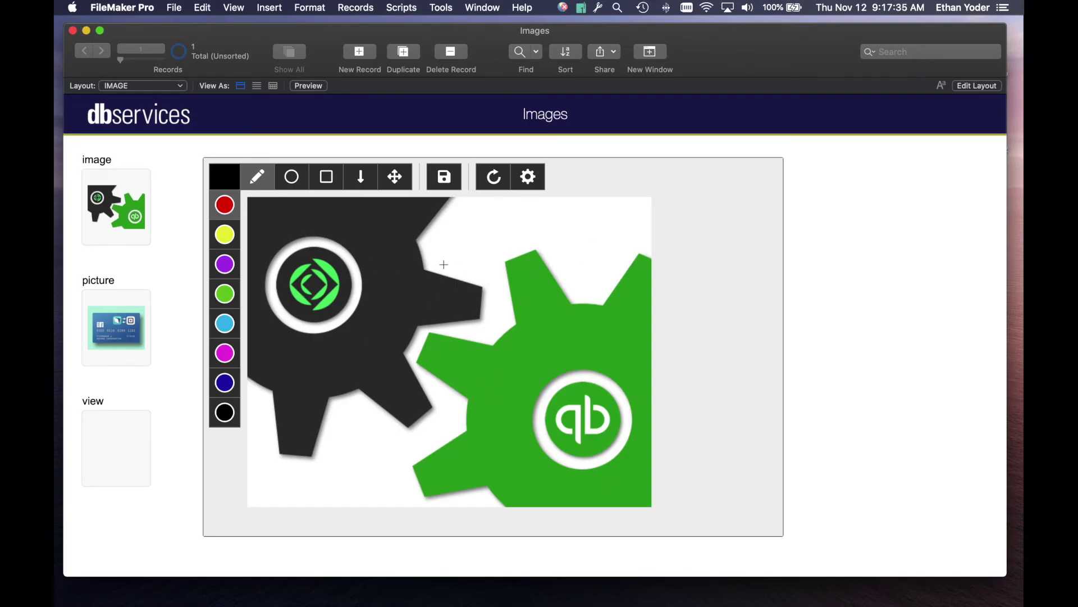
# Mark up the gears with two red strokes and a purple rectangle over the logo
pyautogui.moveTo(475, 230)
pyautogui.mouseDown()
pyautogui.moveTo(474, 265)
pyautogui.moveTo(593, 288)
pyautogui.moveTo(410, 383)
pyautogui.moveTo(375, 227)
pyautogui.mouseUp()
pyautogui.moveTo(303, 218); pyautogui.dragTo(432, 291)
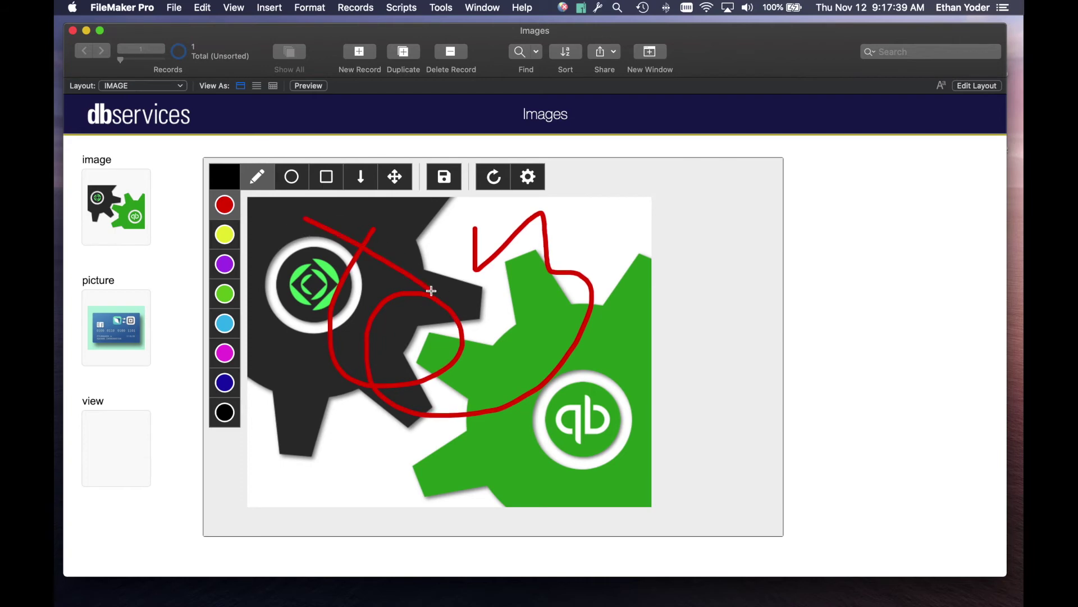
pyautogui.click(327, 177)
pyautogui.click(224, 264)
pyautogui.moveTo(306, 259); pyautogui.dragTo(395, 348)
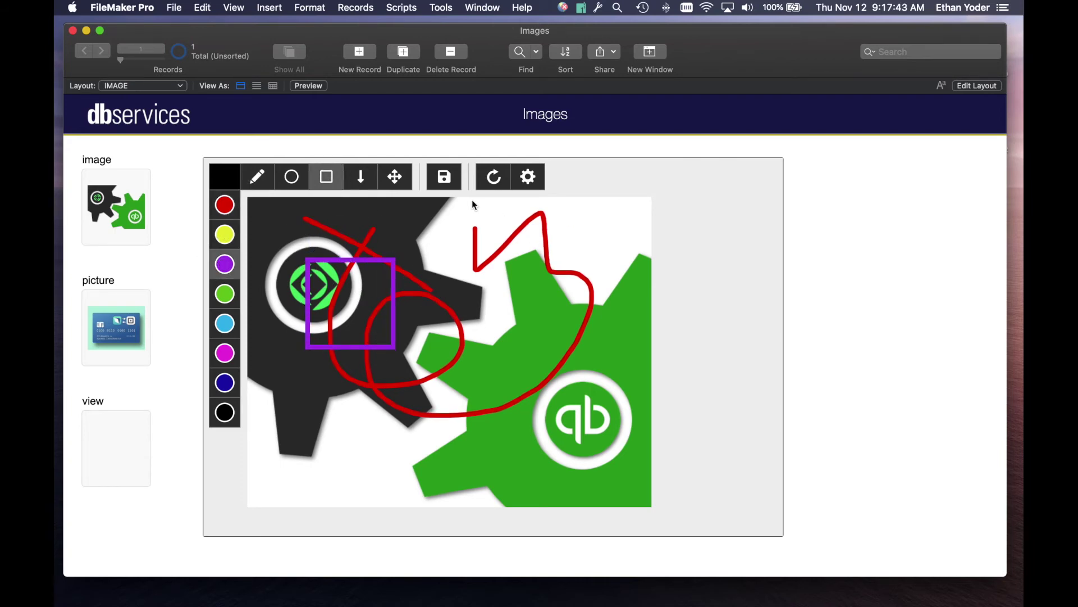
pyautogui.click(445, 177)
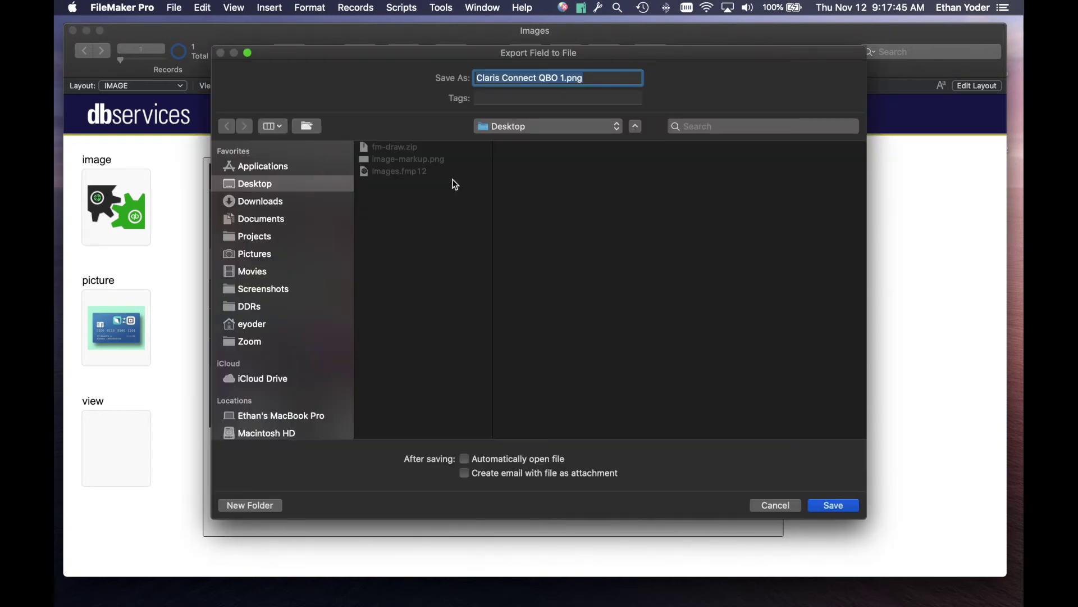
# Save Claris Connect QBO 1.png to the Desktop and compare it with the canvas in Preview
pyautogui.click(832, 506)
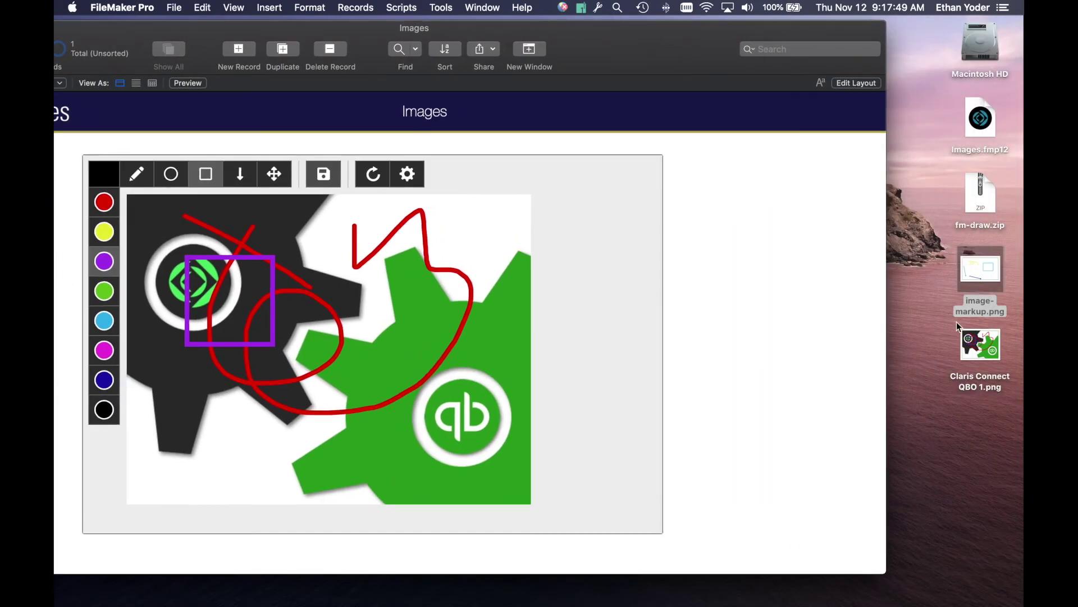
pyautogui.doubleClick(978, 344)
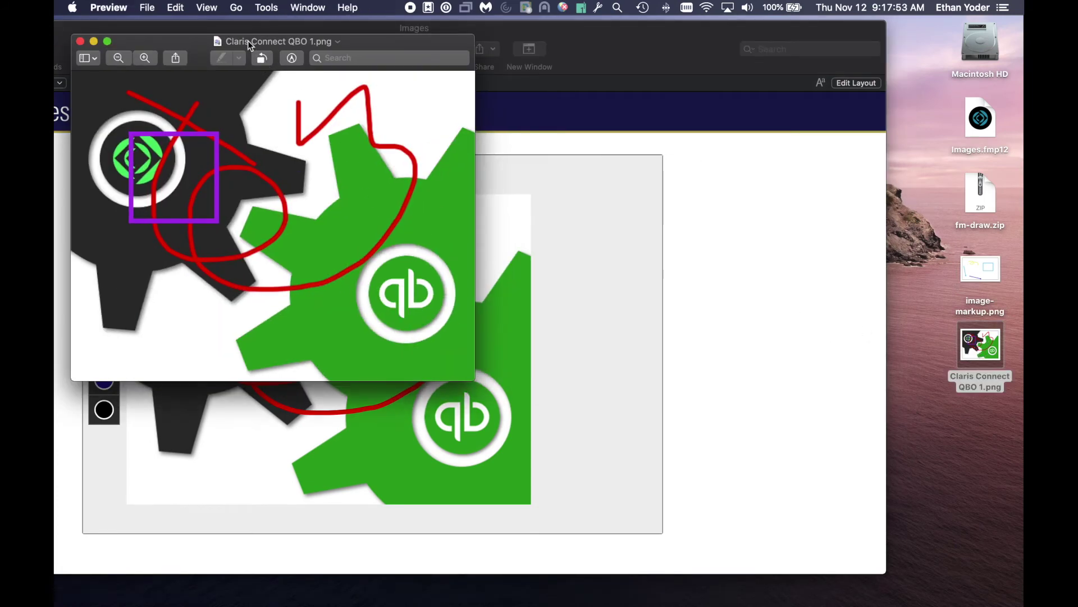
pyautogui.moveTo(251, 42); pyautogui.dragTo(653, 81)
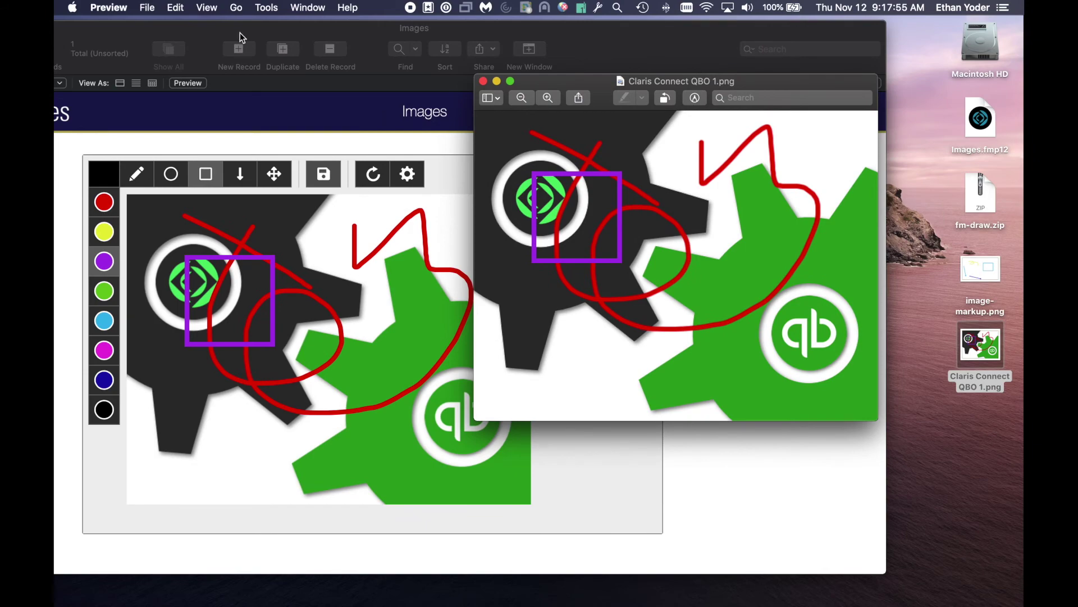
pyautogui.click(241, 35)
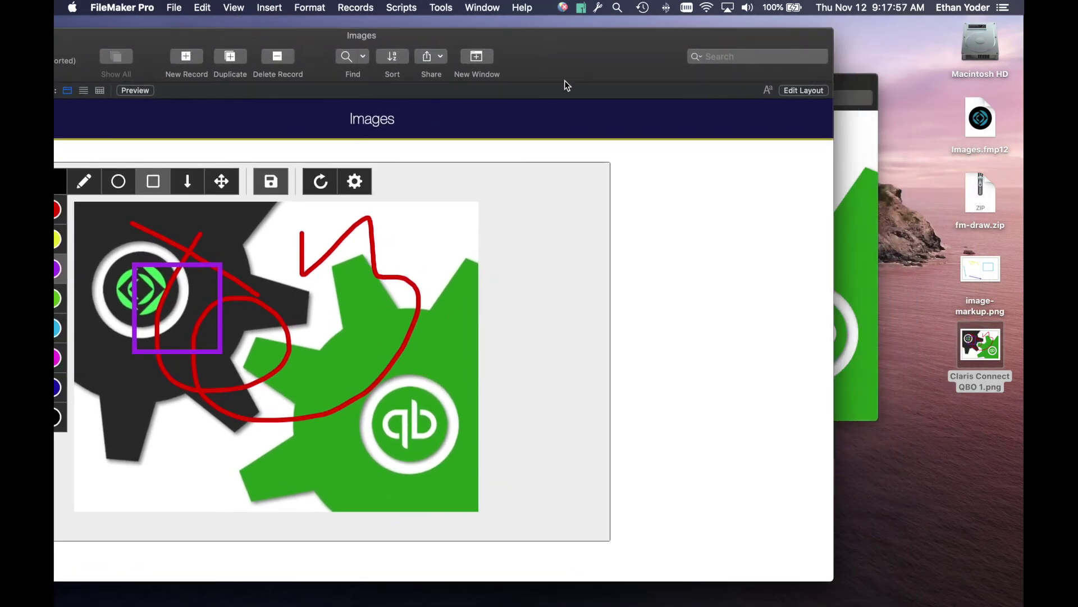
pyautogui.moveTo(840, 81); pyautogui.dragTo(874, 87)
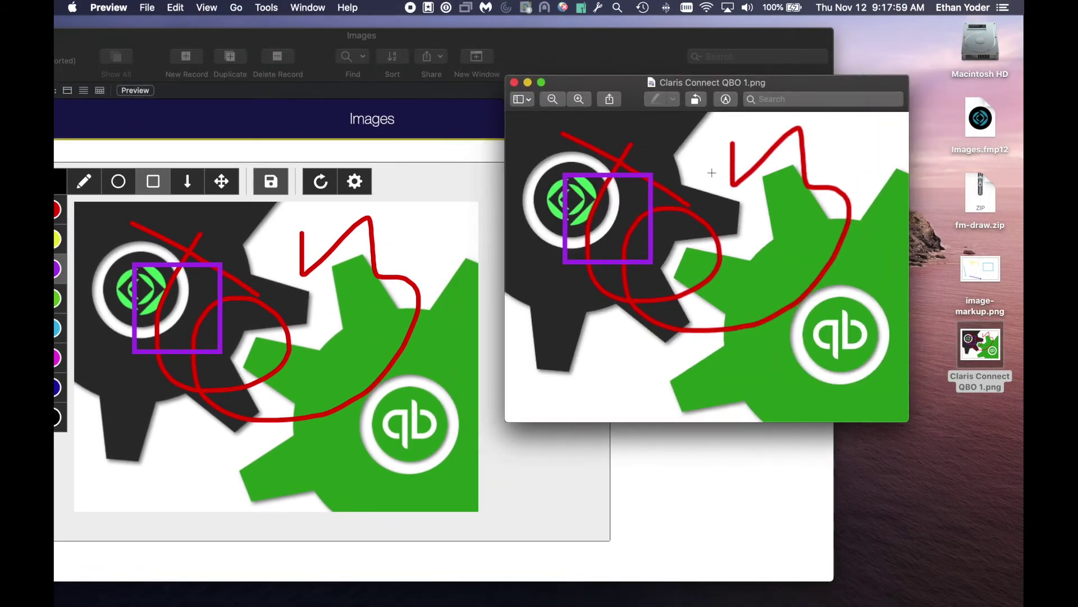
pyautogui.click(514, 82)
pyautogui.click(513, 37)
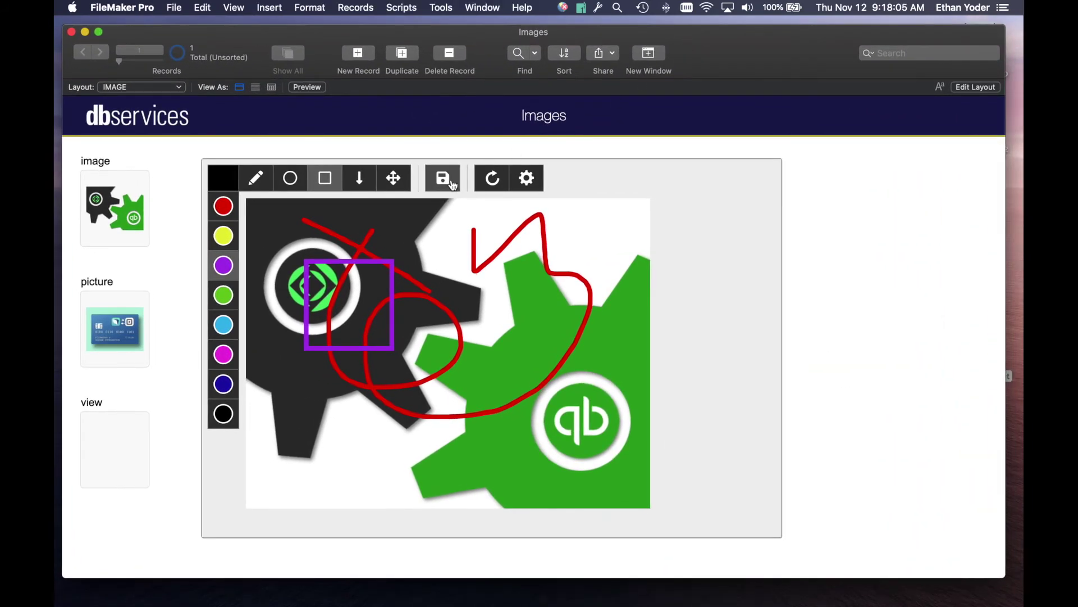
pyautogui.click(447, 179)
# Clear the image field, reset the canvas, and sketch red test strokes on the blank page
pyautogui.click(117, 213)
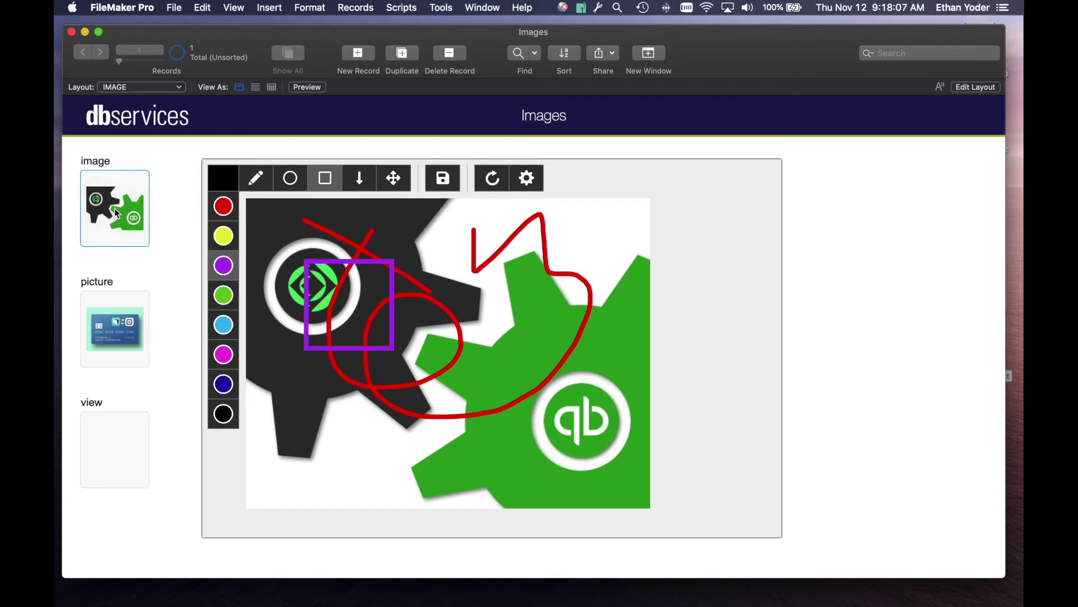
pyautogui.press('Delete')
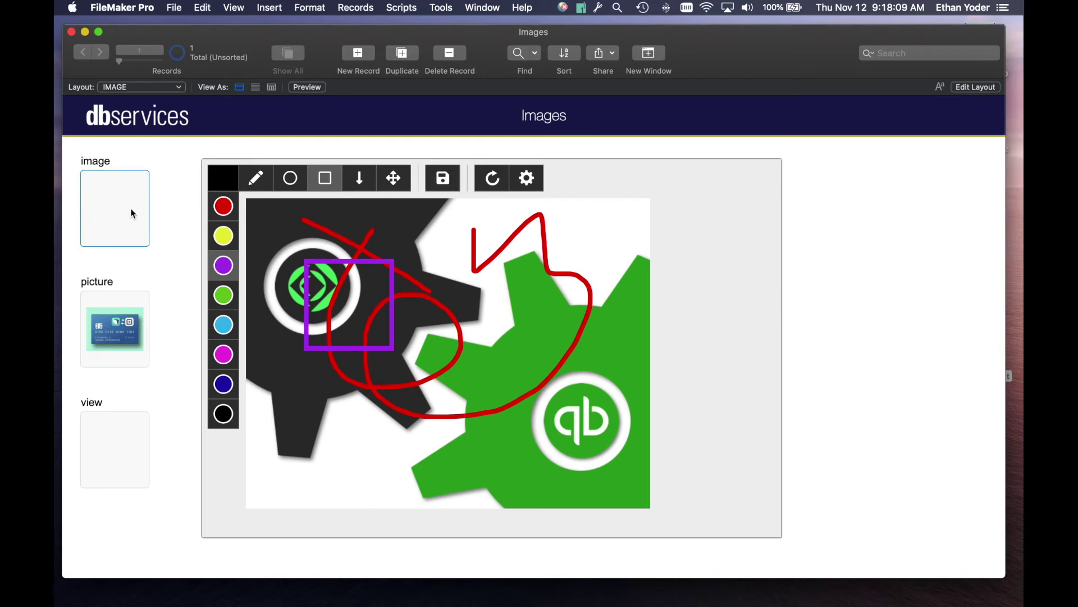
pyautogui.click(493, 178)
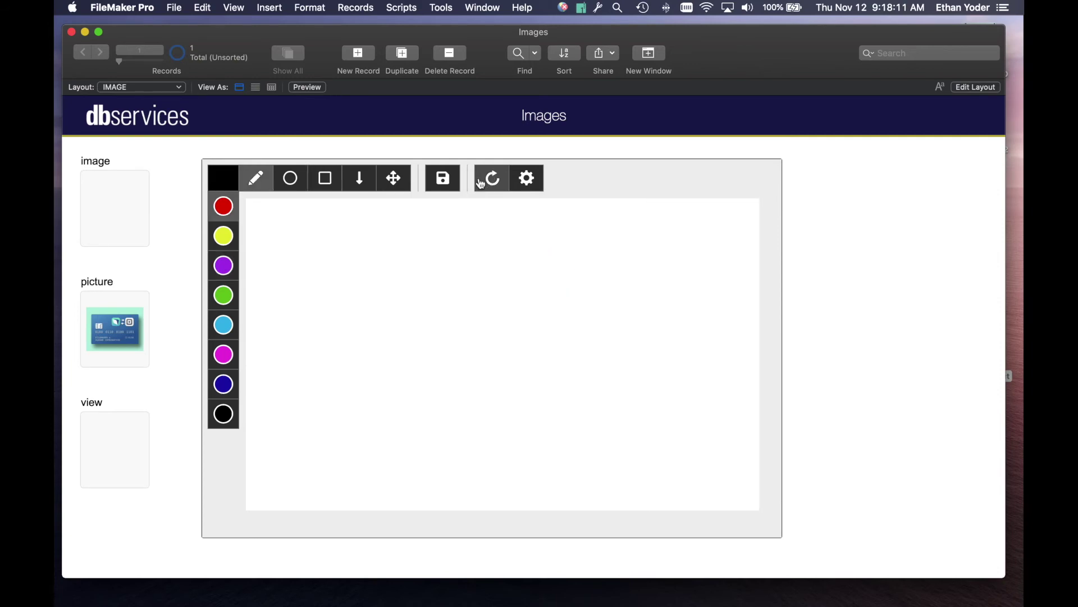
pyautogui.moveTo(321, 247)
pyautogui.mouseDown()
pyautogui.moveTo(351, 292)
pyautogui.moveTo(564, 384)
pyautogui.mouseUp()
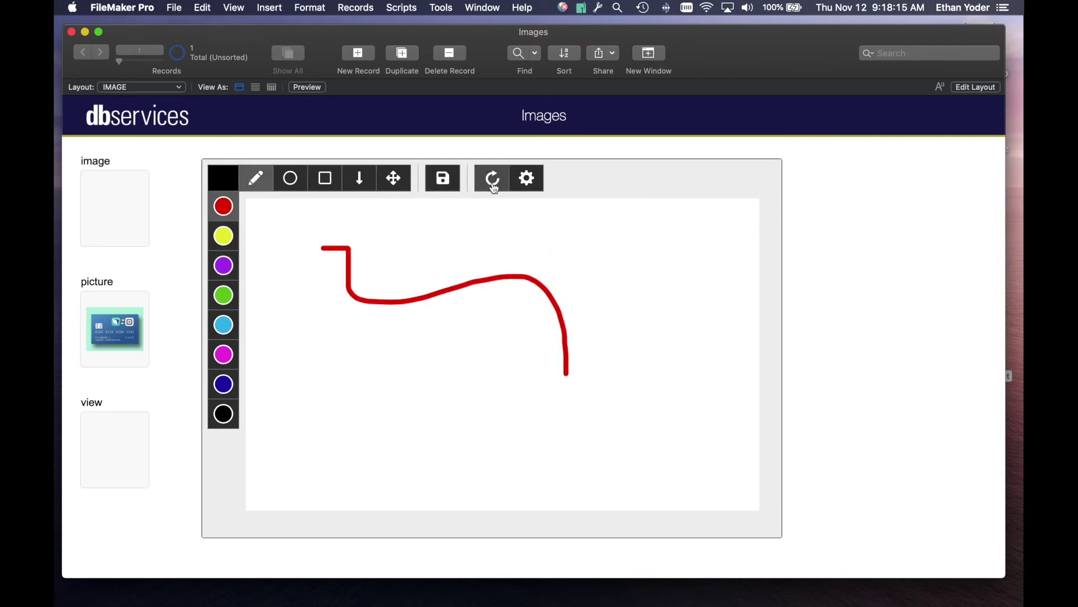
pyautogui.click(528, 180)
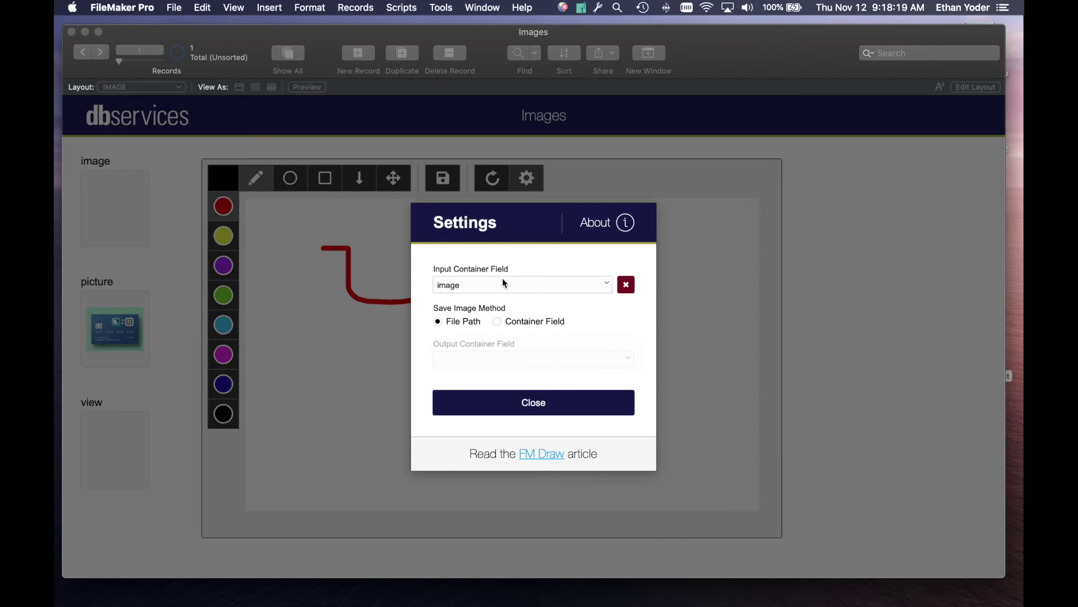
pyautogui.click(531, 402)
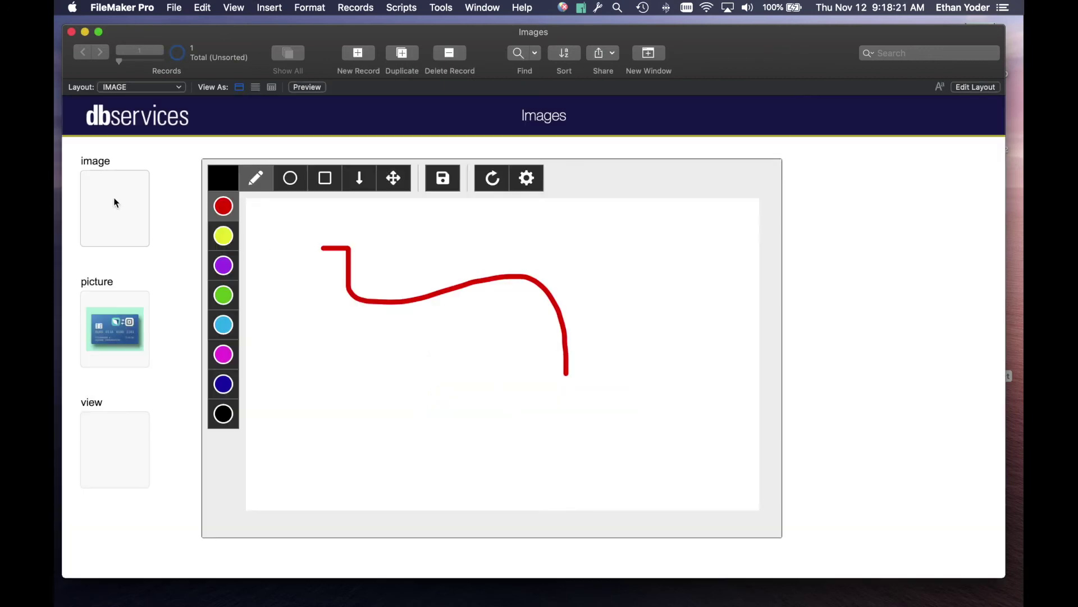
pyautogui.moveTo(456, 260)
pyautogui.mouseDown()
pyautogui.moveTo(549, 306)
pyautogui.moveTo(569, 410)
pyautogui.mouseUp()
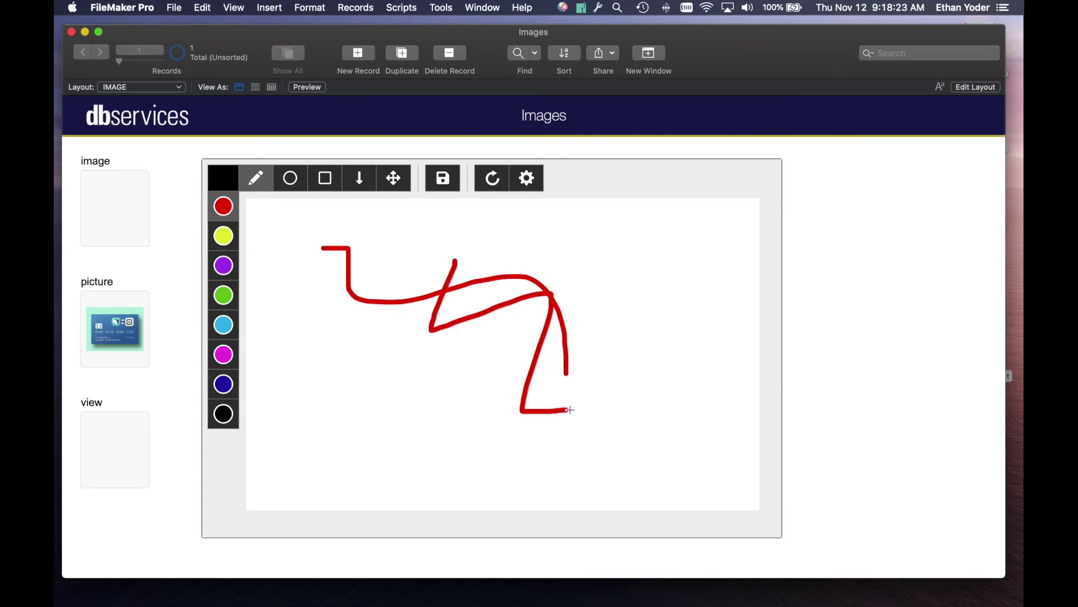
# Repaste the gears picture, reload the canvas, and draw a red line between the gears
pyautogui.click(119, 228)
pyautogui.press('super+v')
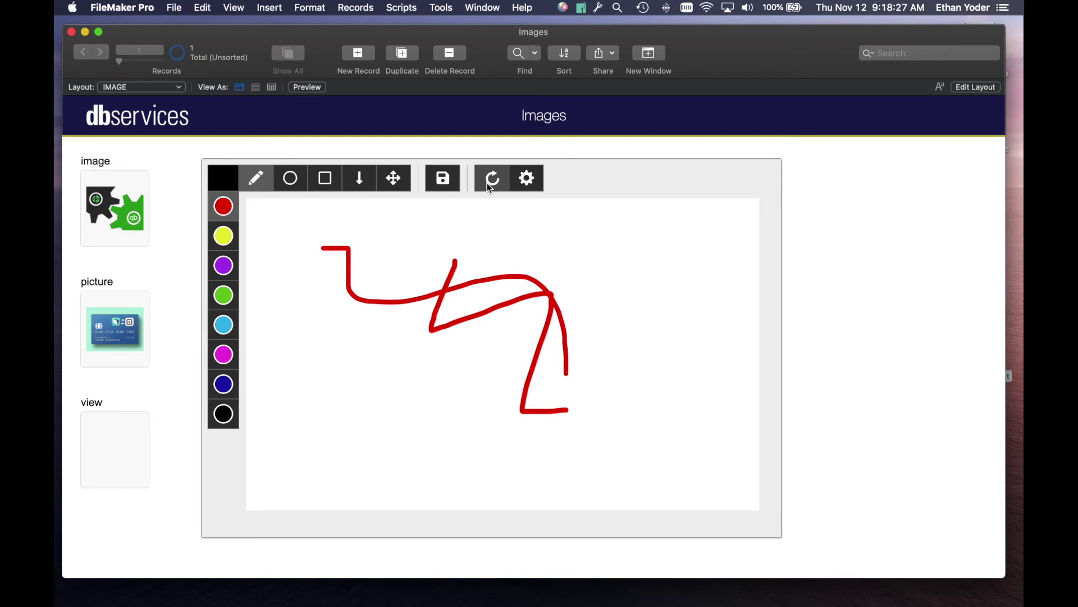
pyautogui.click(490, 185)
pyautogui.moveTo(467, 226); pyautogui.dragTo(478, 321)
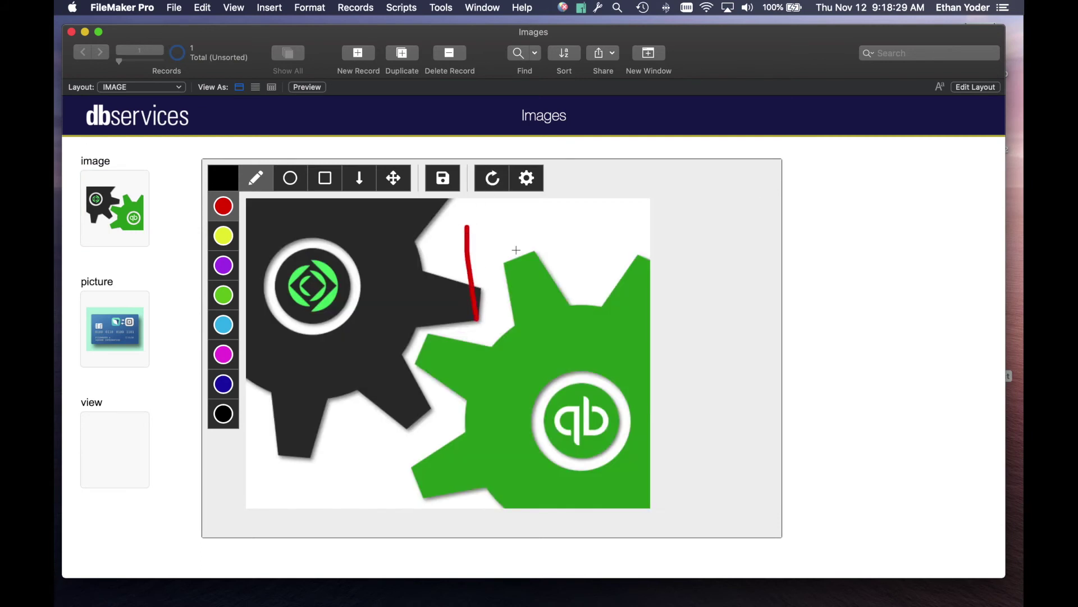
# Cancel the file export and set the canvas to save into the view container field
pyautogui.click(444, 179)
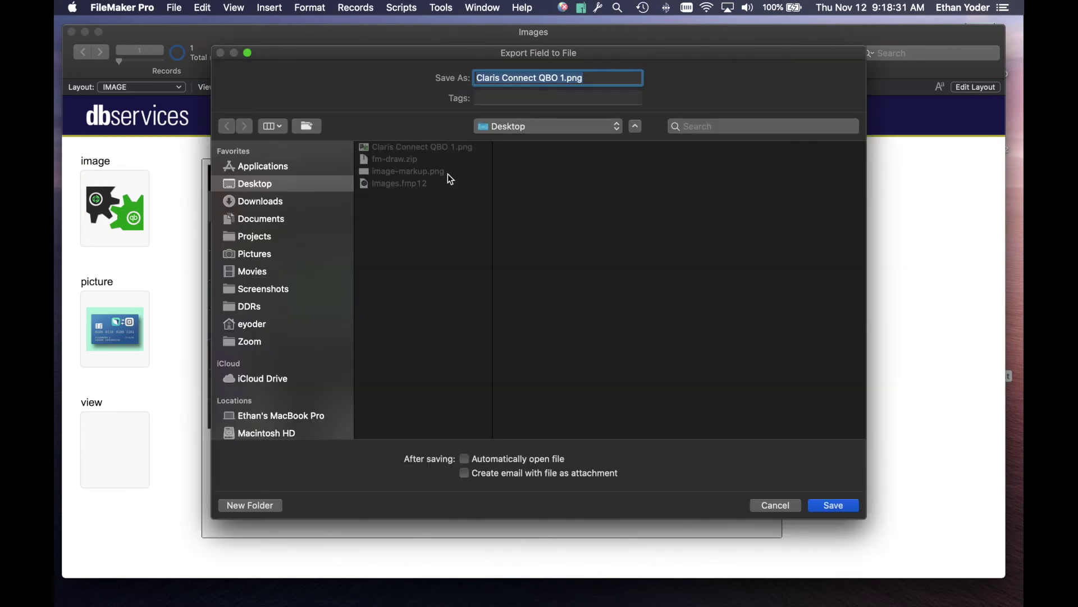
pyautogui.click(780, 507)
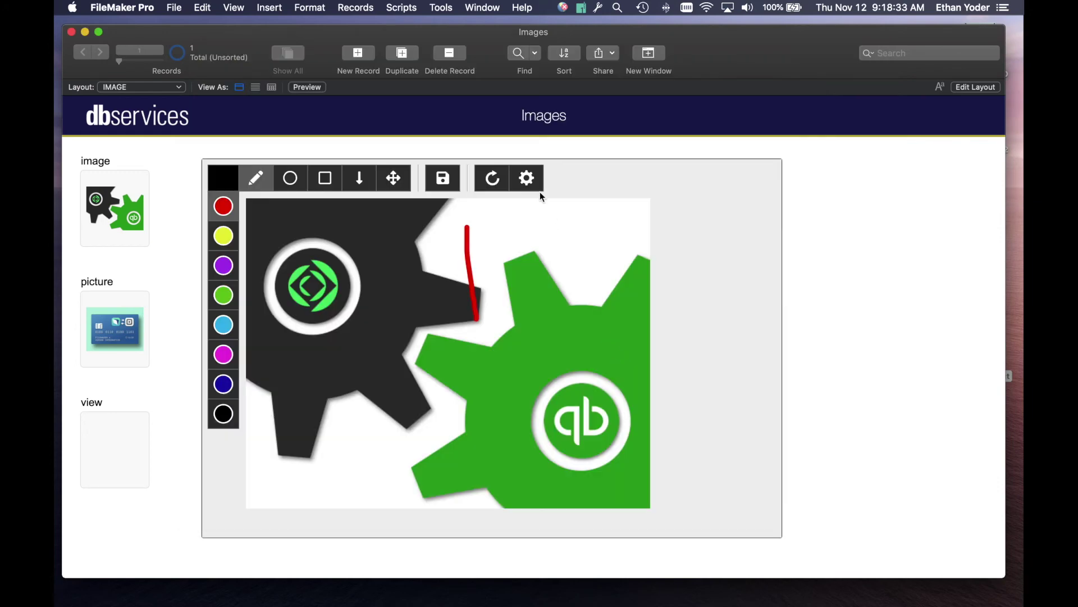
pyautogui.click(528, 179)
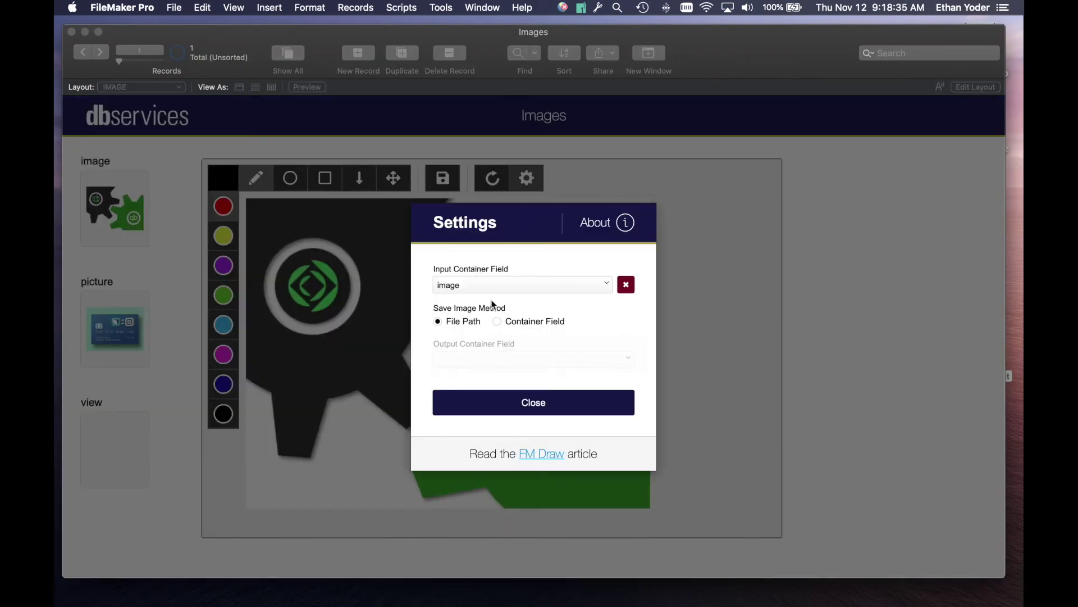
pyautogui.click(508, 326)
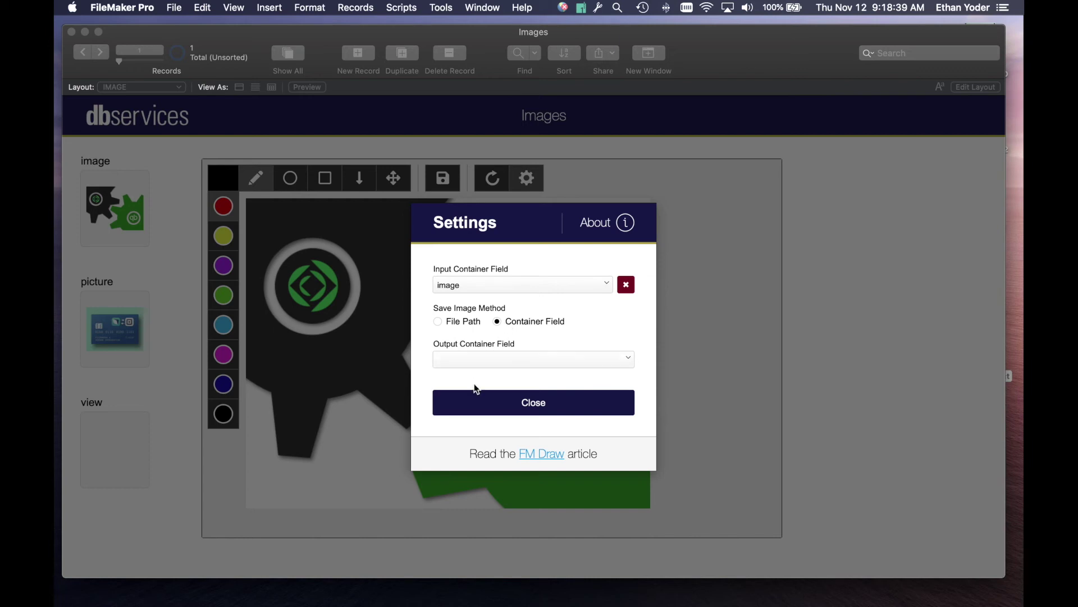
pyautogui.click(476, 359)
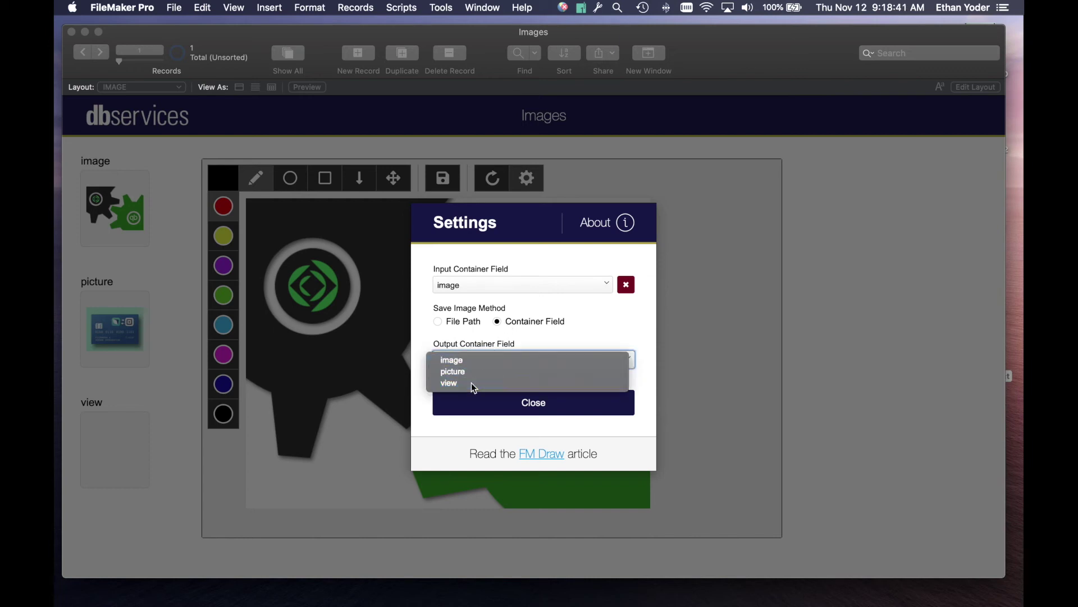
pyautogui.click(474, 383)
pyautogui.click(476, 402)
# Draw red loops over the gears and save them into the view field
pyautogui.moveTo(399, 324)
pyautogui.mouseDown()
pyautogui.moveTo(548, 309)
pyautogui.moveTo(522, 373)
pyautogui.moveTo(545, 410)
pyautogui.mouseUp()
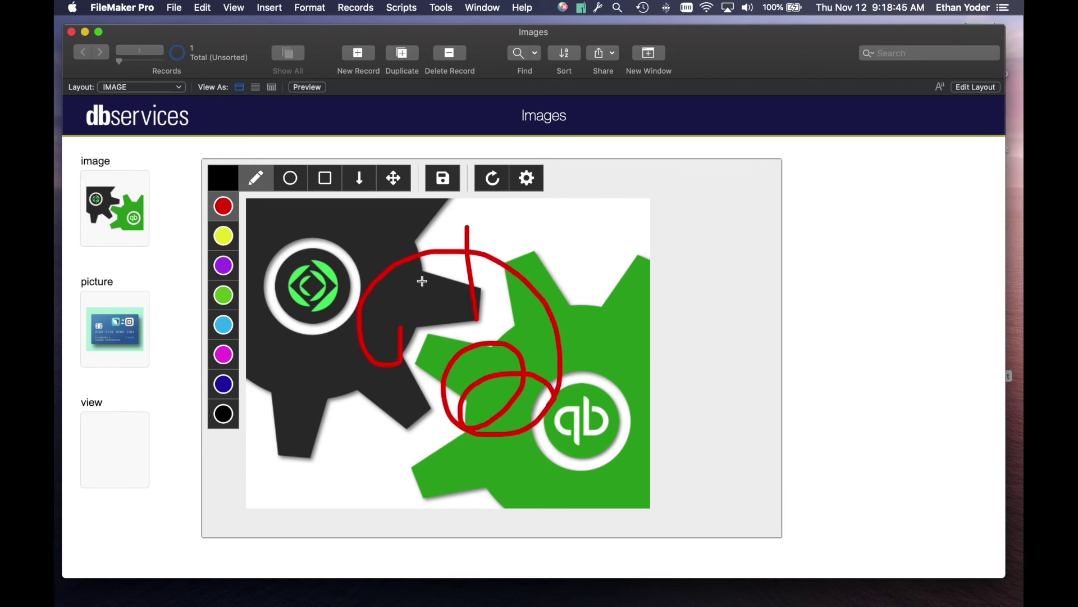
pyautogui.click(443, 178)
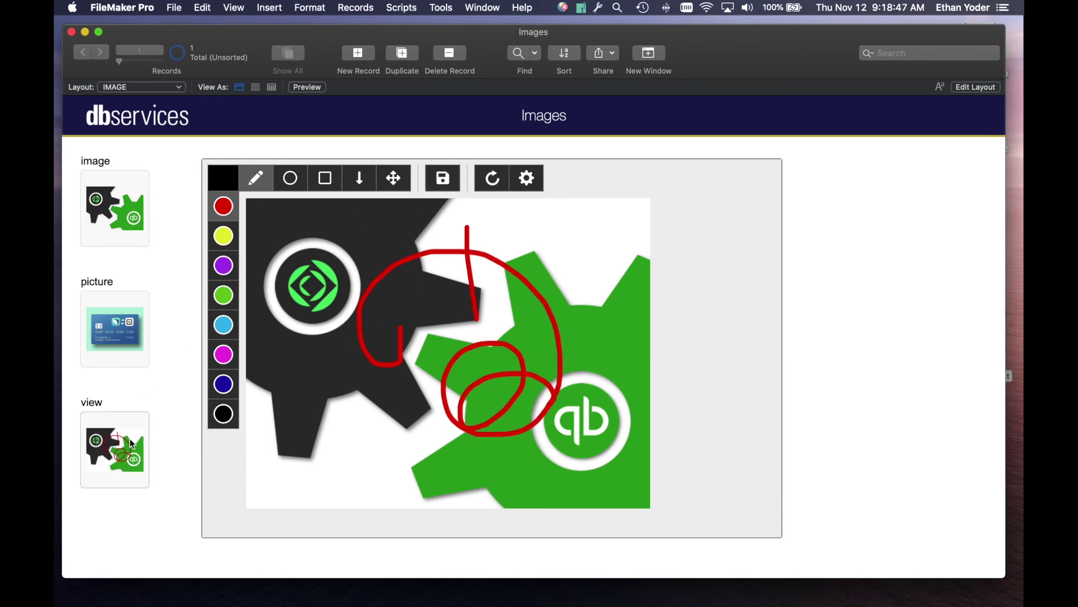
pyautogui.rightClick(110, 447)
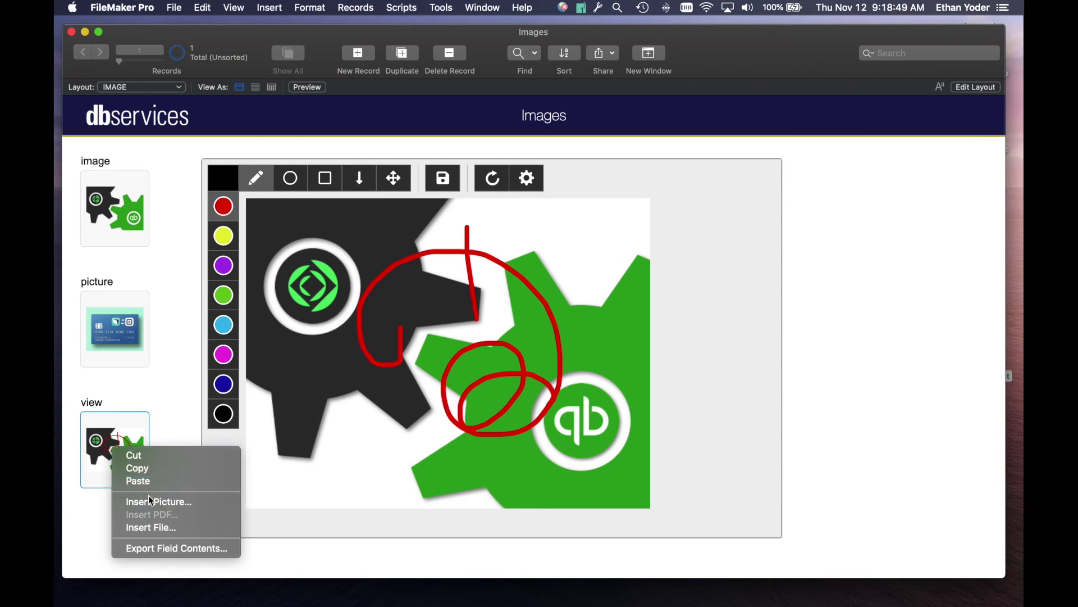
# Export the view field's image to the Desktop, replacing Claris Connect QBO 1.png
pyautogui.click(167, 551)
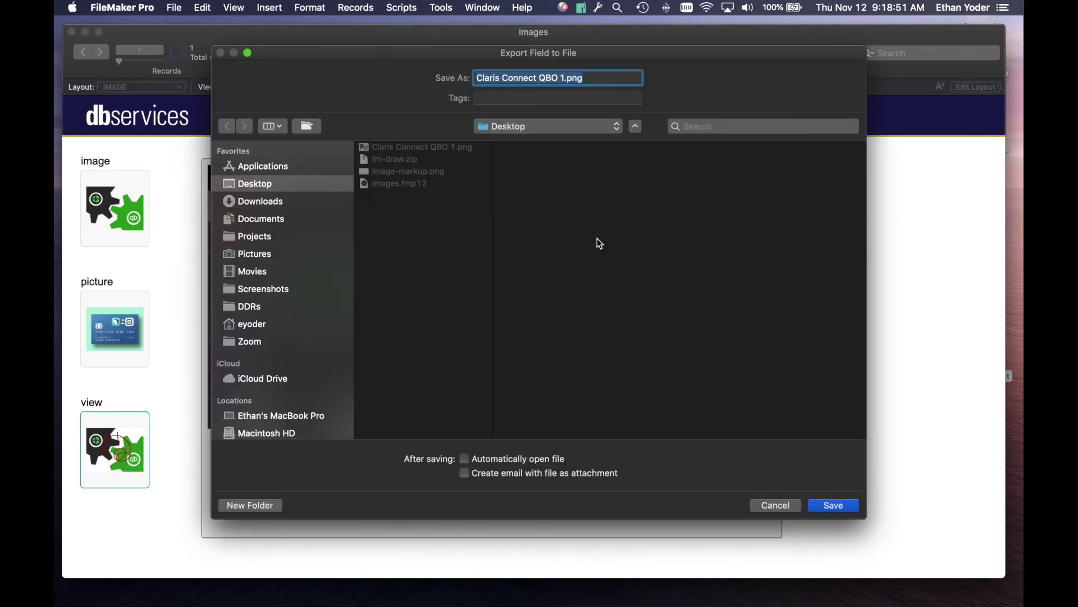
pyautogui.click(830, 503)
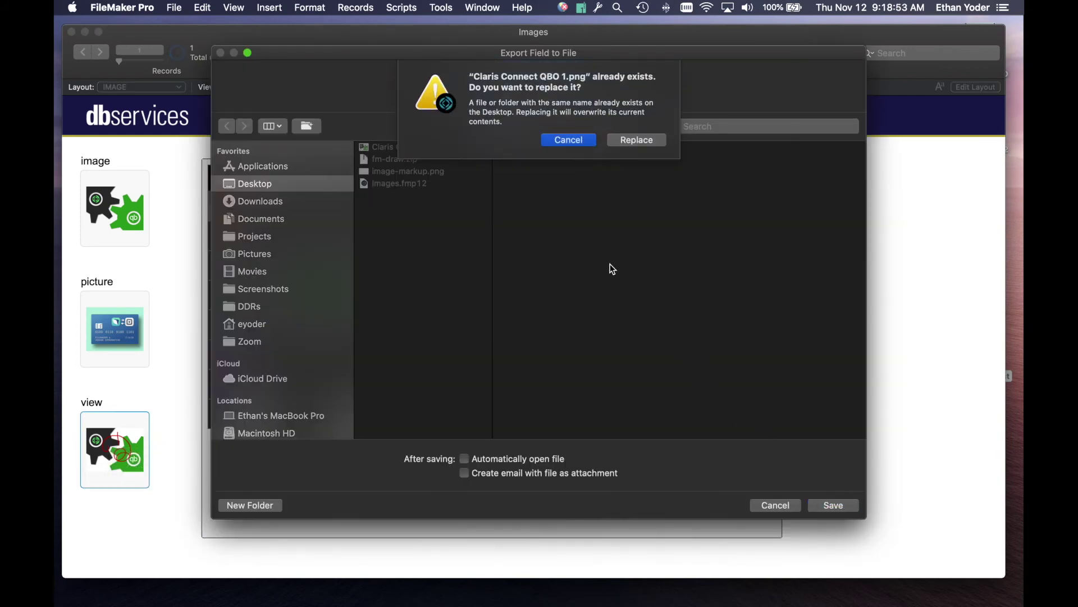
pyautogui.click(639, 148)
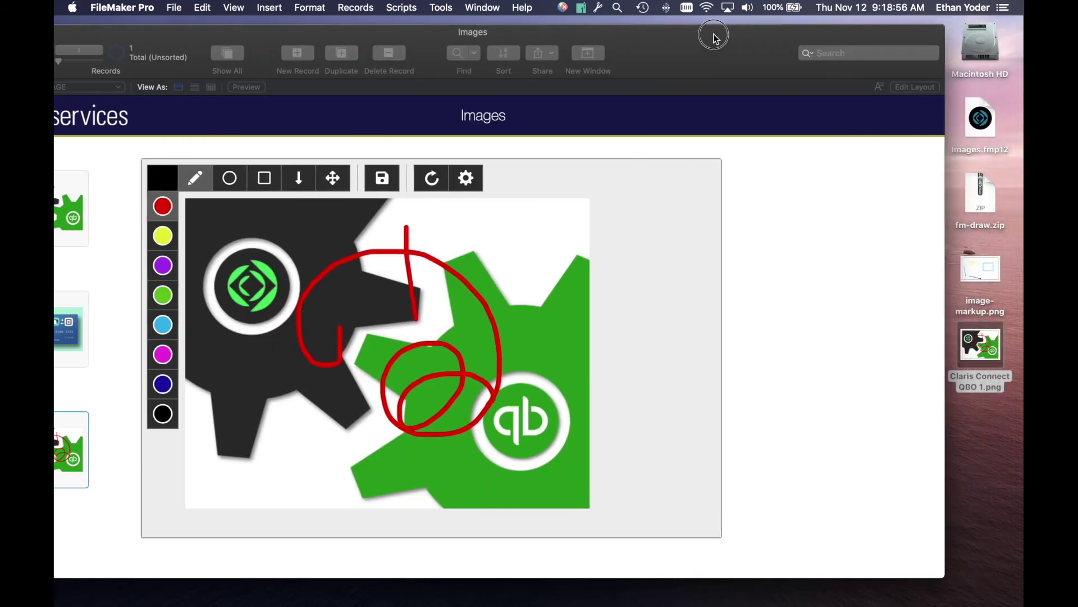
# Open the exported Desktop image in Preview to check it, then close it
pyautogui.moveTo(714, 37); pyautogui.dragTo(588, 33)
pyautogui.doubleClick(992, 348)
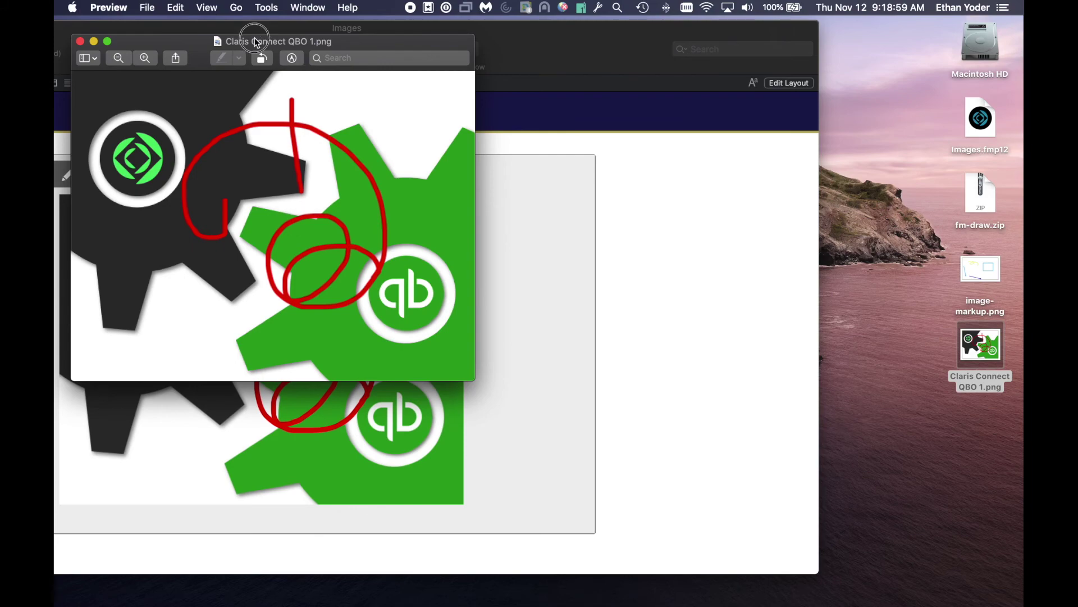
pyautogui.moveTo(259, 42); pyautogui.dragTo(585, 49)
pyautogui.click(413, 59)
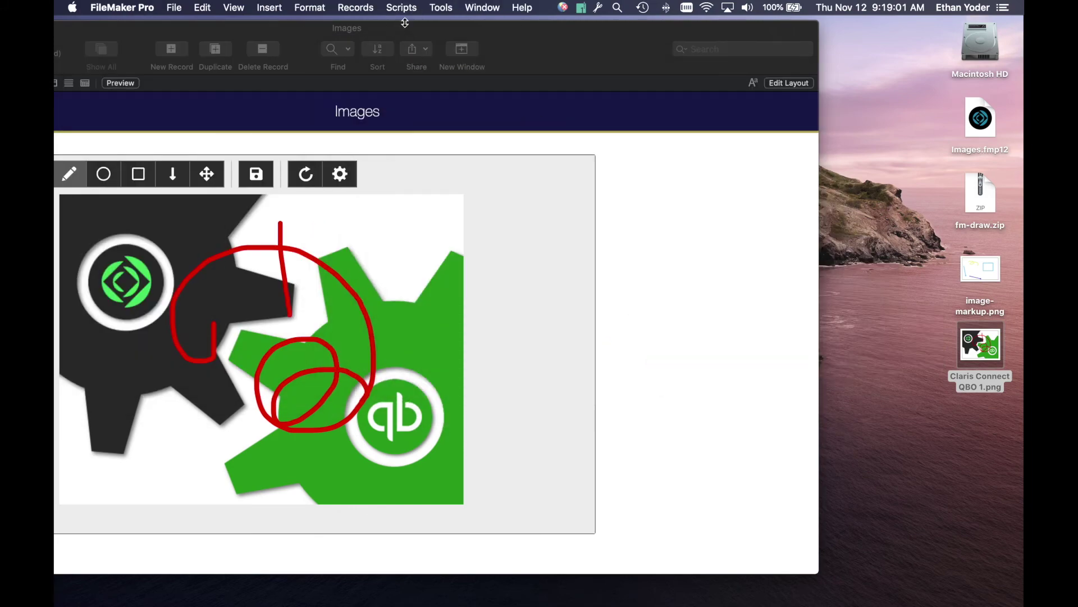
pyautogui.moveTo(412, 30); pyautogui.dragTo(618, 38)
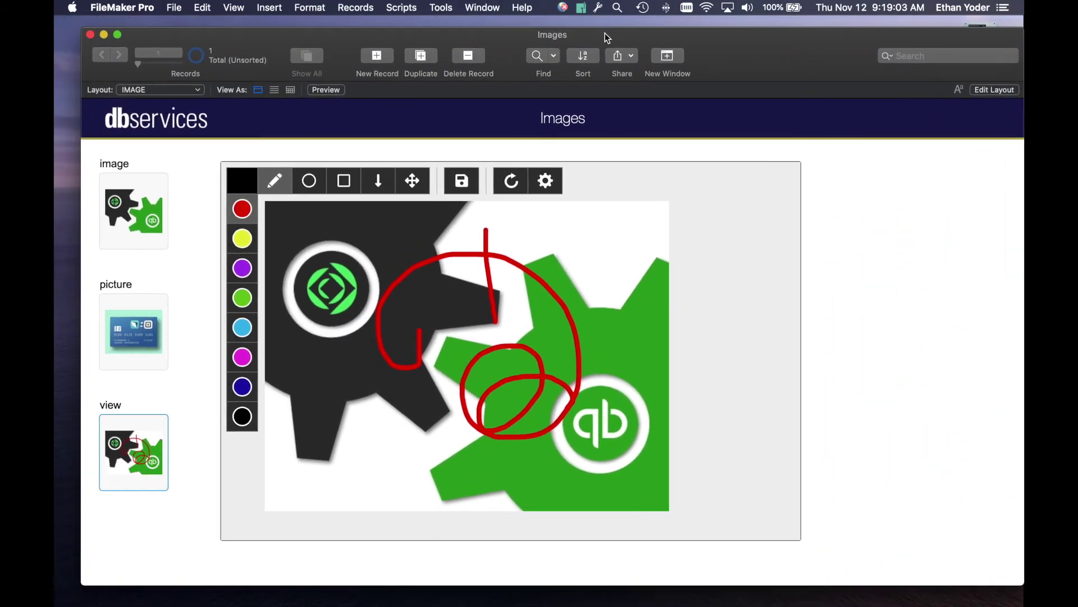
# Set the first canvas's output container field to image
pyautogui.click(232, 234)
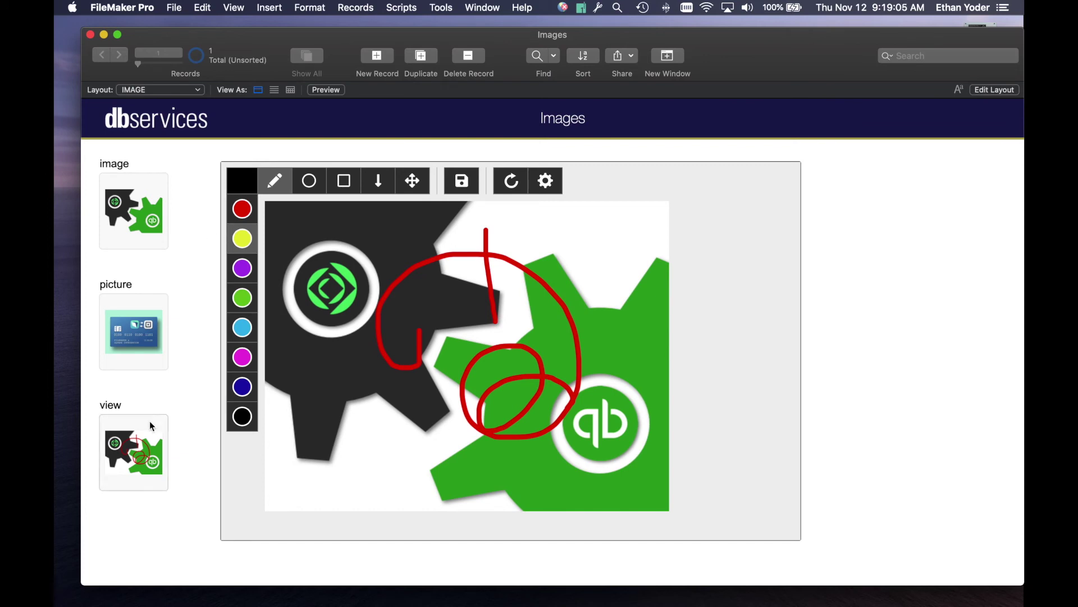
pyautogui.click(546, 181)
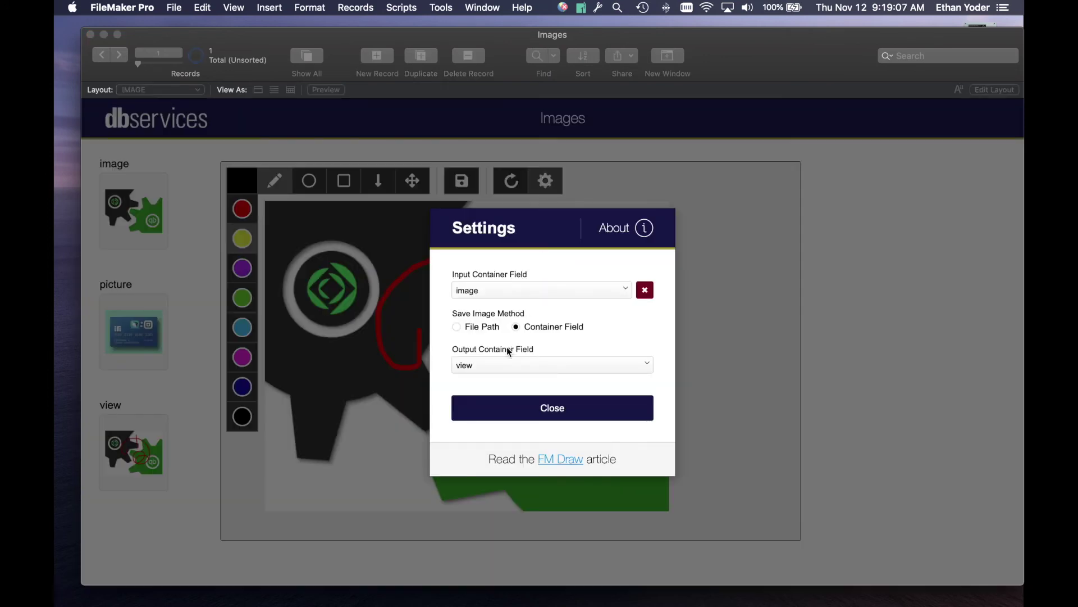
pyautogui.click(499, 364)
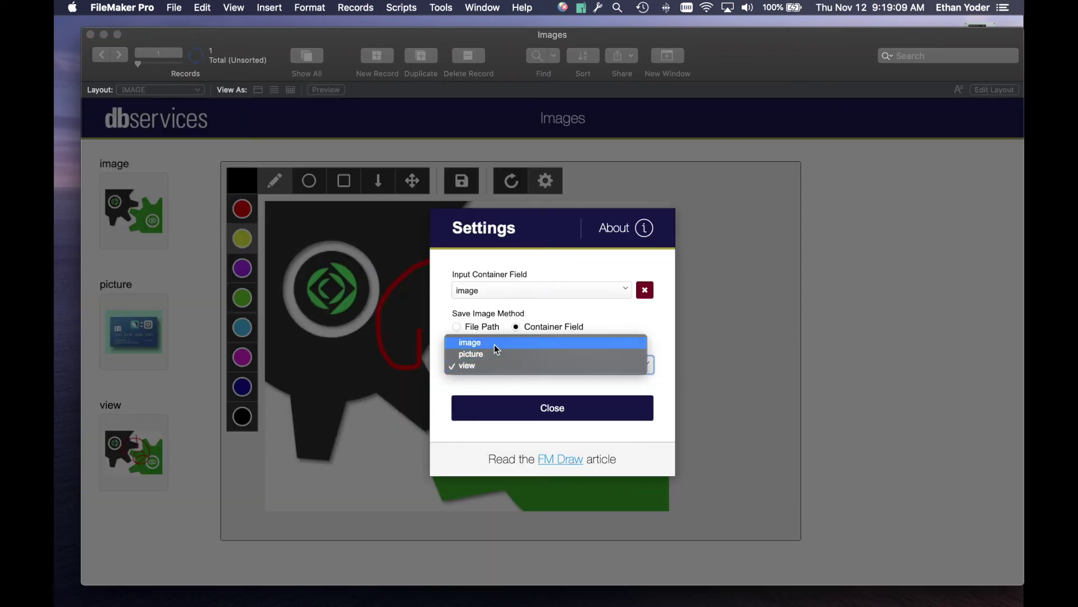
pyautogui.click(495, 345)
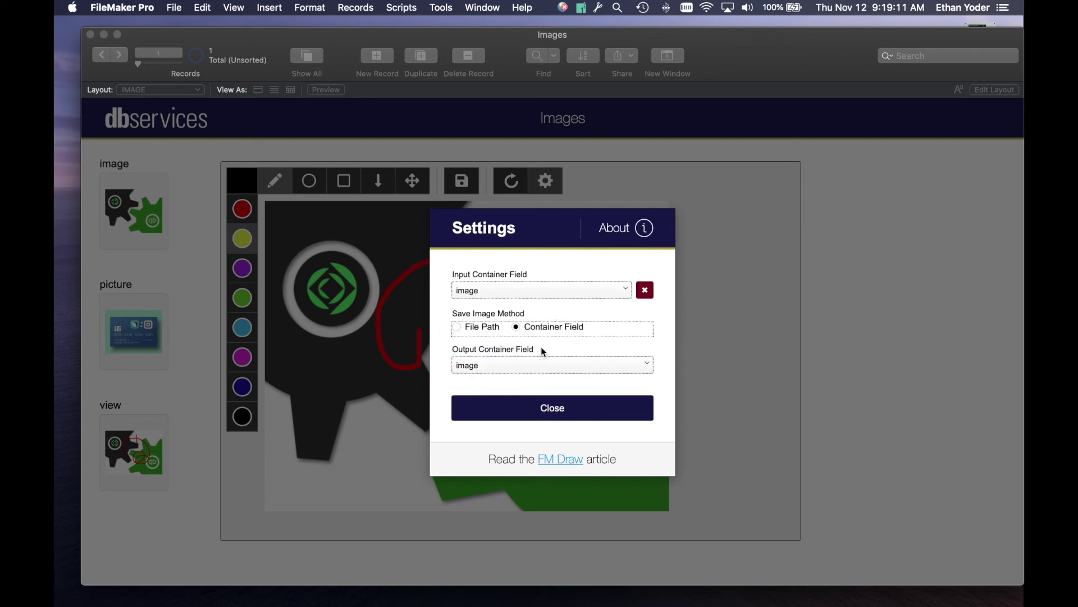
pyautogui.click(487, 402)
# Draw a yellow zigzag and a red line on the gears, saving each into the image field
pyautogui.click(242, 239)
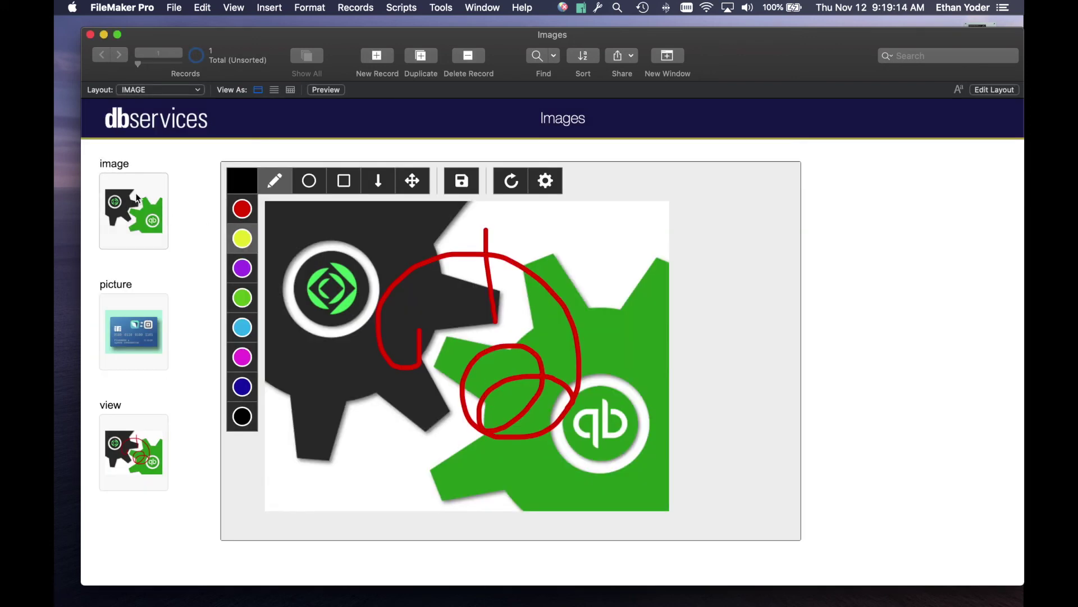
pyautogui.moveTo(285, 257)
pyautogui.mouseDown()
pyautogui.moveTo(405, 249)
pyautogui.moveTo(534, 315)
pyautogui.mouseUp()
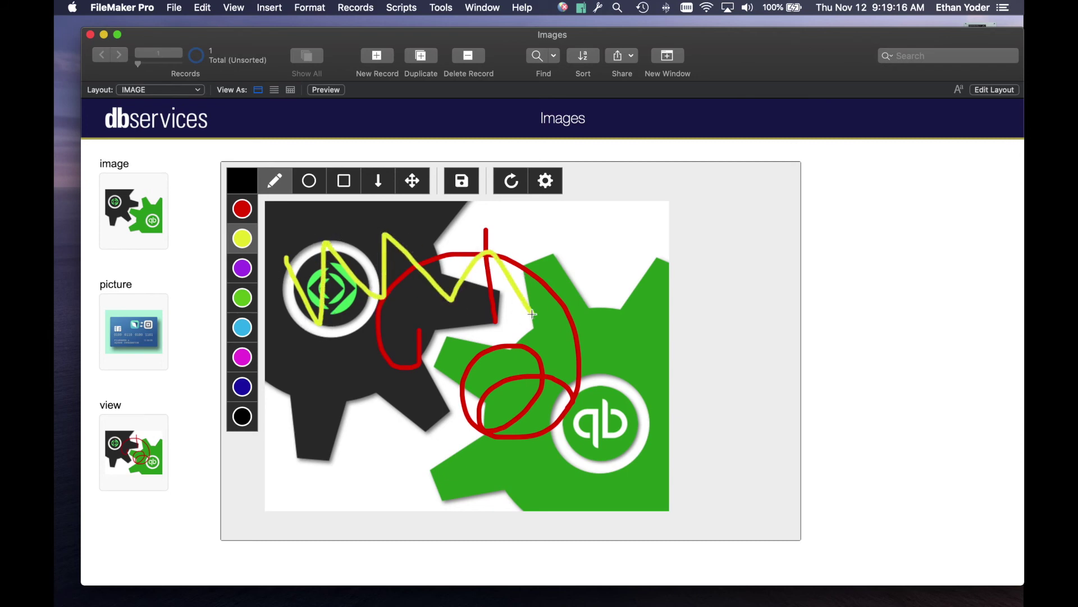
pyautogui.click(476, 187)
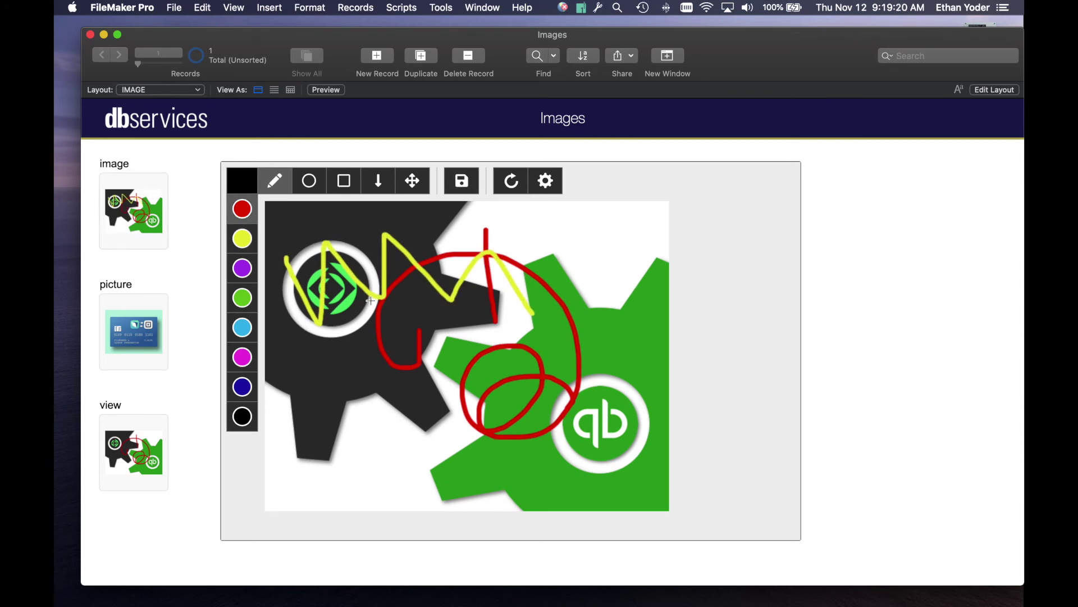
pyautogui.moveTo(309, 416)
pyautogui.mouseDown()
pyautogui.moveTo(320, 275)
pyautogui.moveTo(452, 264)
pyautogui.mouseUp()
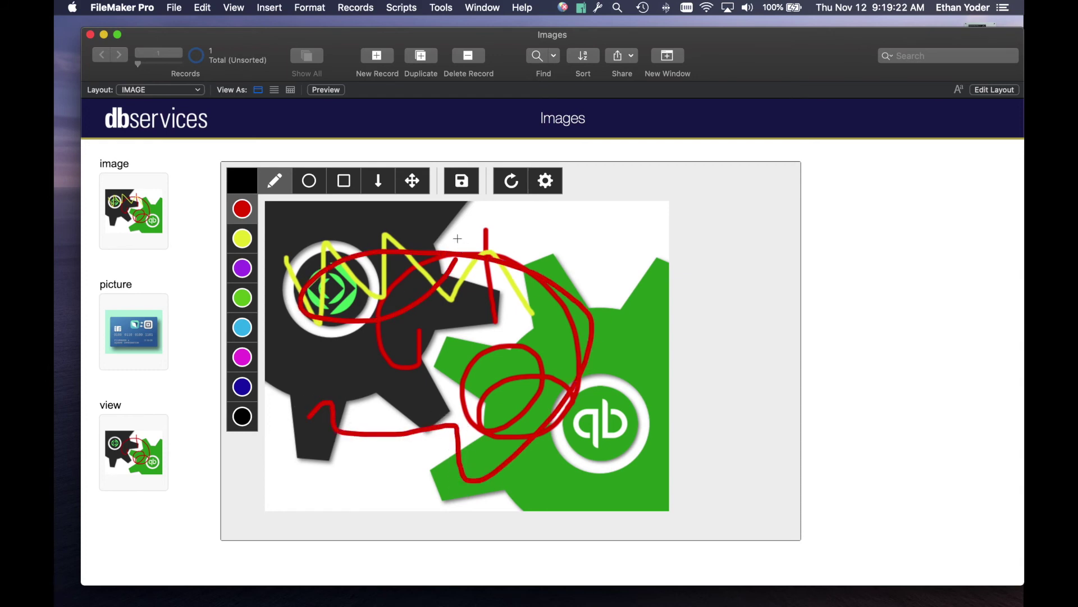
pyautogui.click(455, 181)
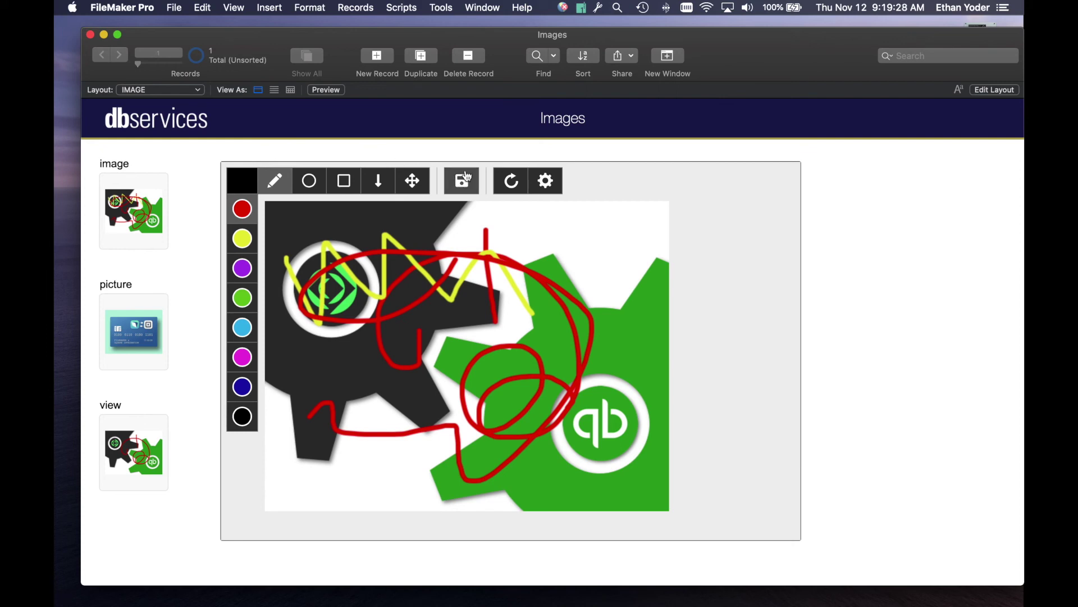
pyautogui.press('super+l')
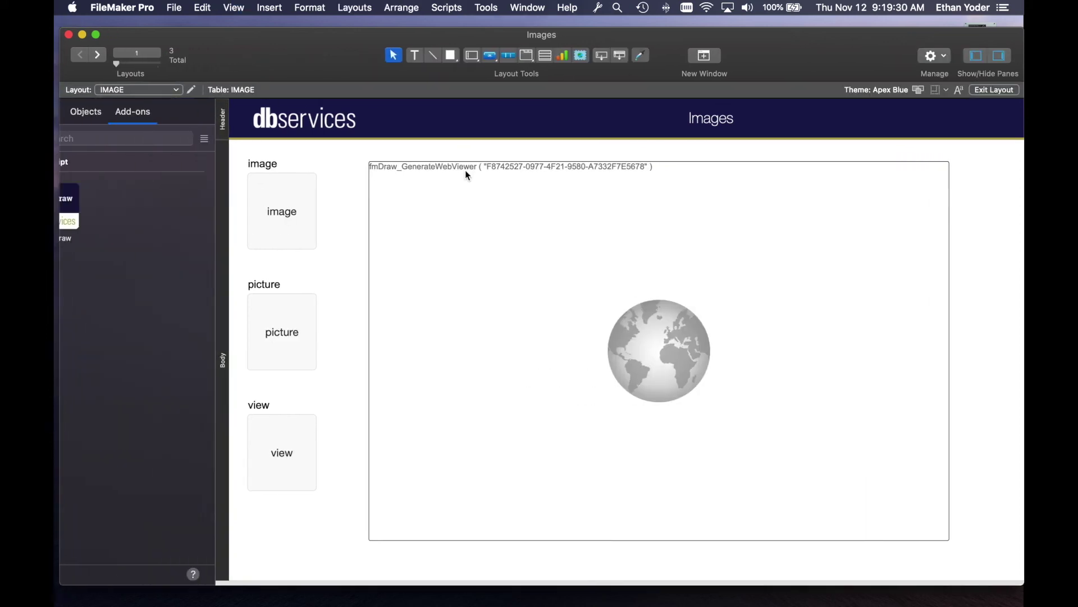
# Narrow the existing drawing canvas to 542 pt wide
pyautogui.click(508, 191)
pyautogui.hscroll(5, 517, 201)
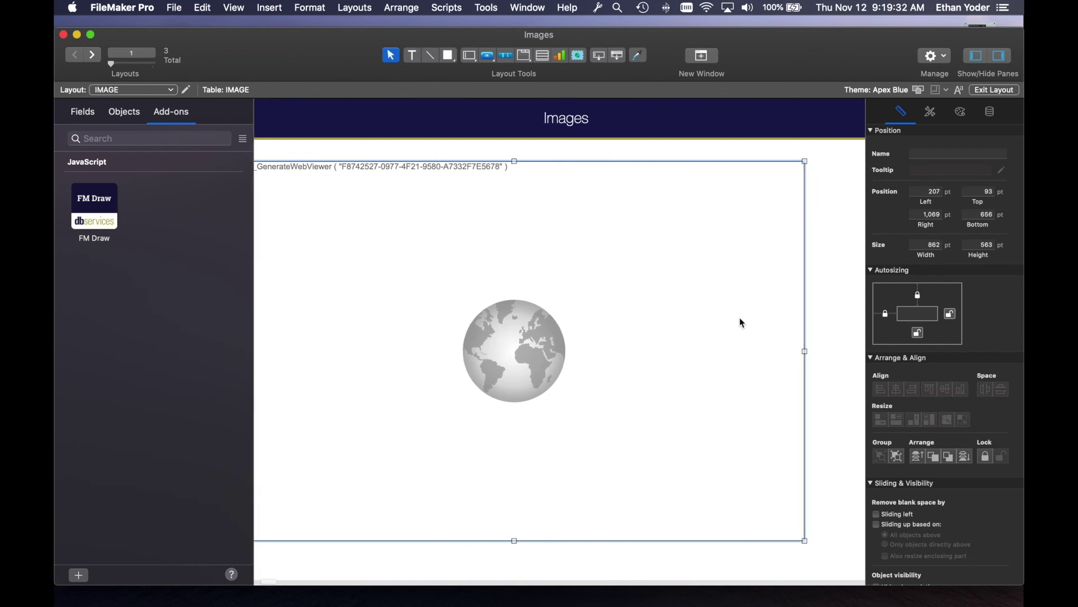
pyautogui.moveTo(807, 352); pyautogui.dragTo(591, 360)
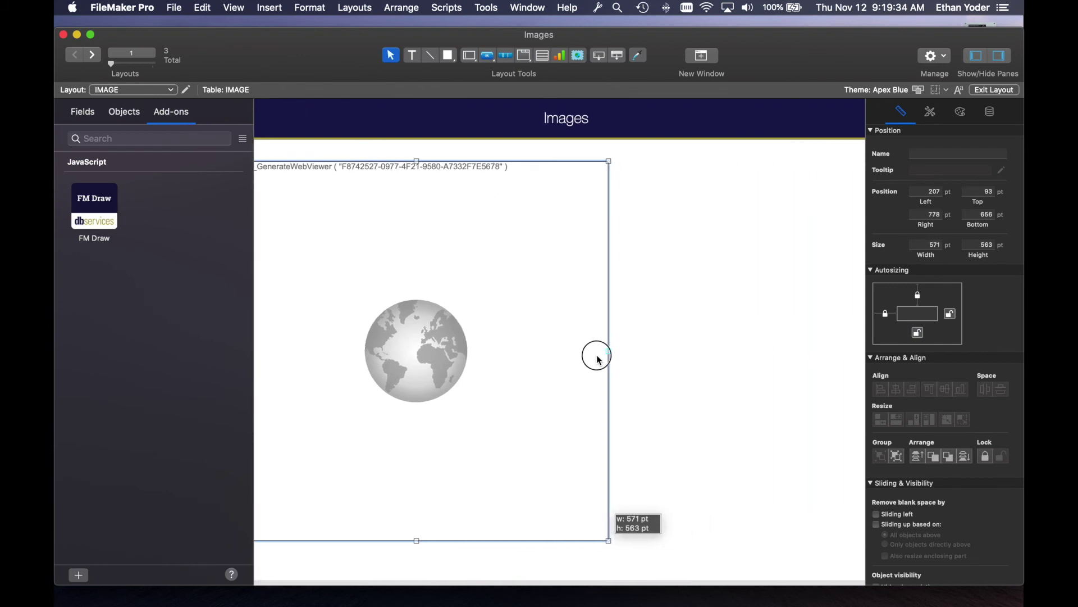
# Place a second FM Draw canvas right of the first and return to Browse mode
pyautogui.hscroll(4, 590, 360)
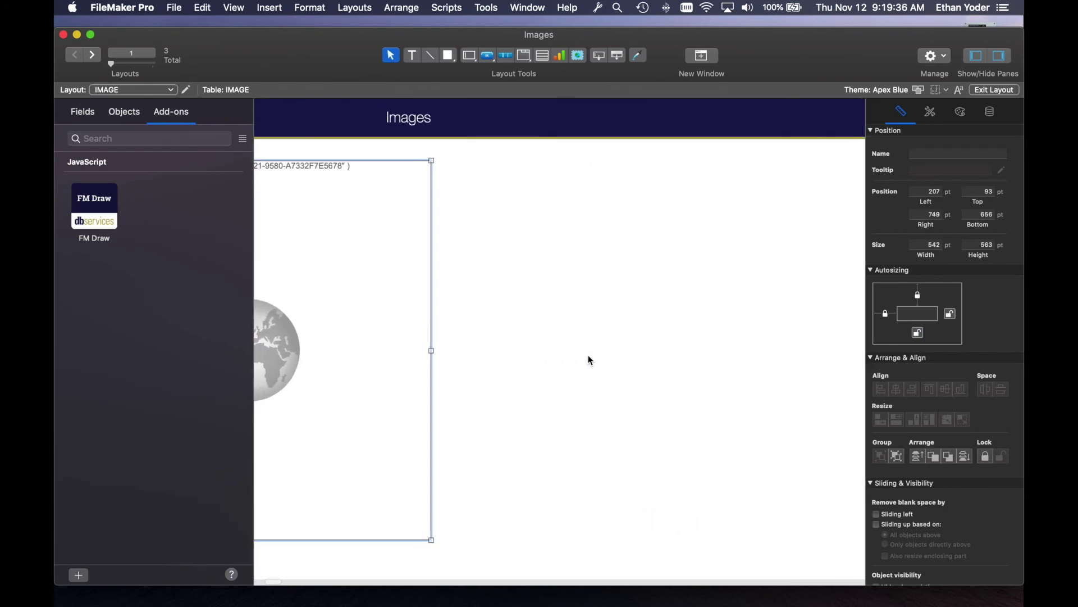
pyautogui.hscroll(3, 590, 360)
pyautogui.moveTo(92, 200); pyautogui.dragTo(366, 163)
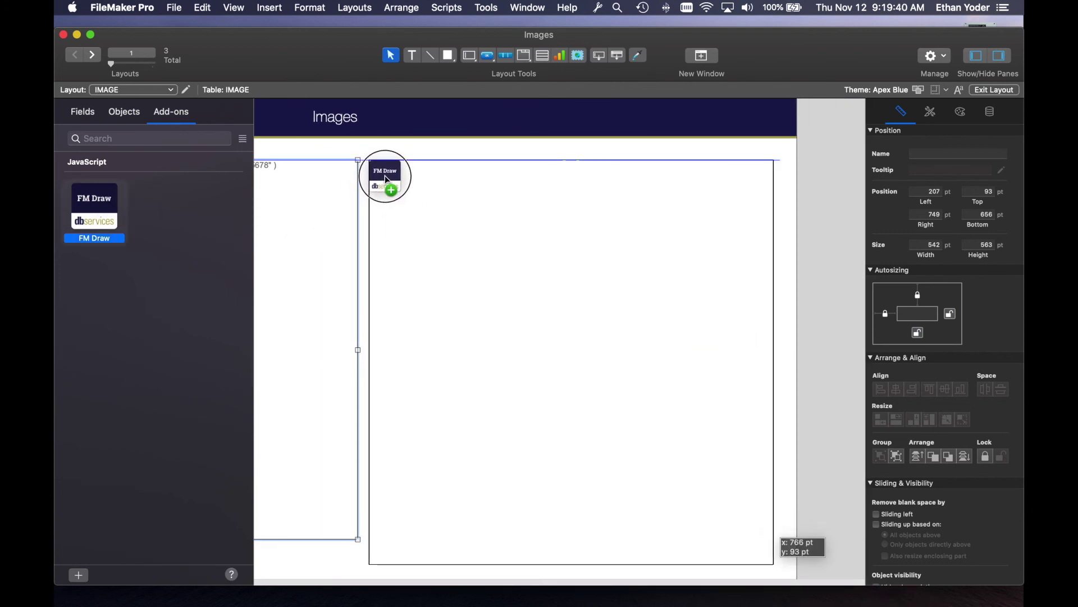
pyautogui.moveTo(366, 162); pyautogui.dragTo(385, 175)
pyautogui.click(411, 154)
pyautogui.press('super+b')
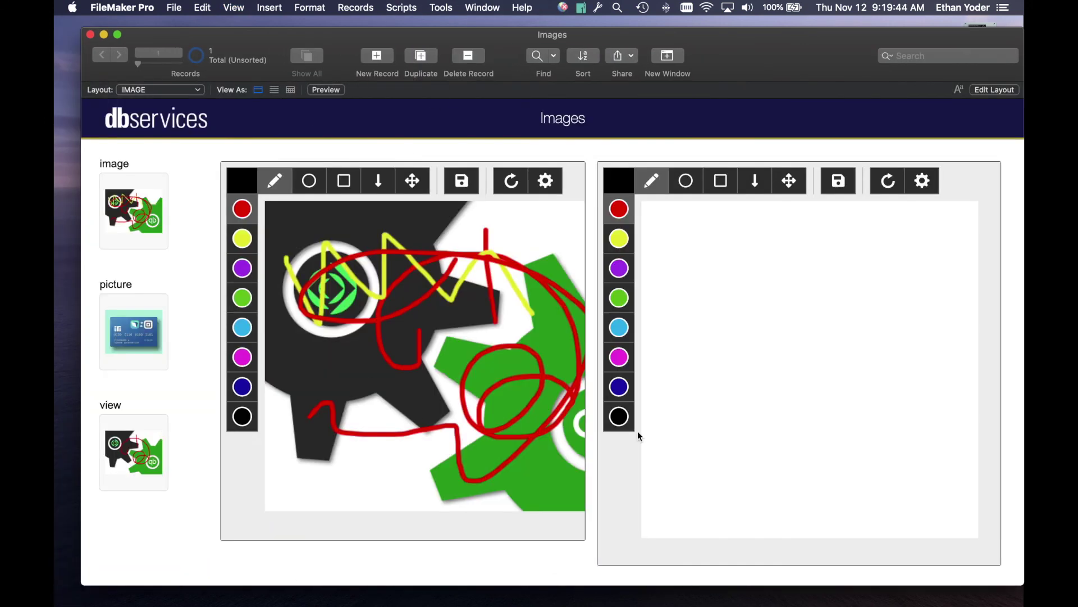
# Reload the left canvas to fit the gear image, then sketch and wipe a test loop on the new canvas
pyautogui.click(511, 181)
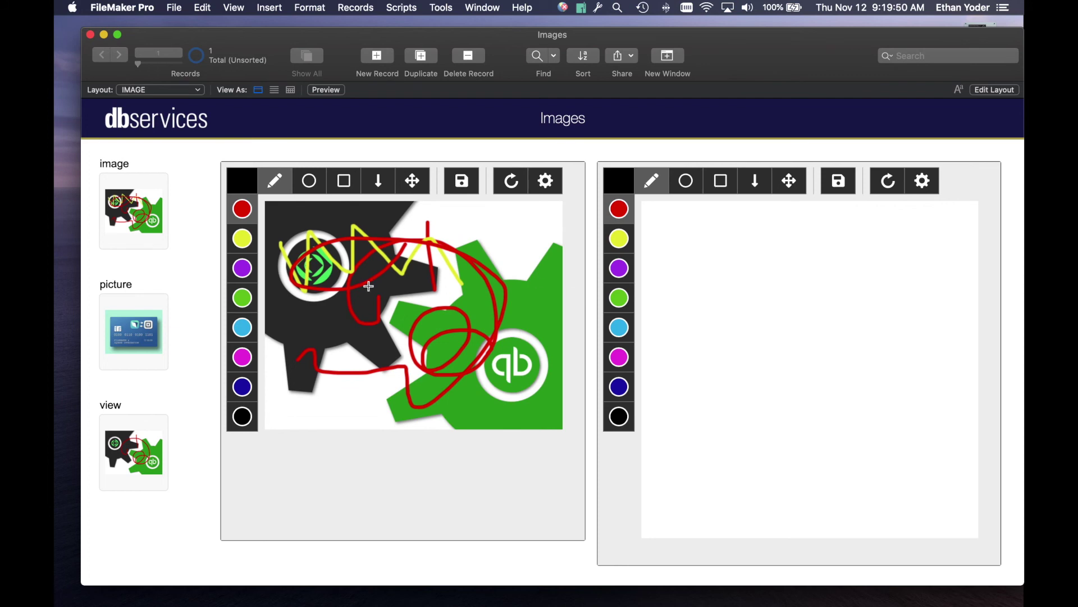
pyautogui.click(546, 181)
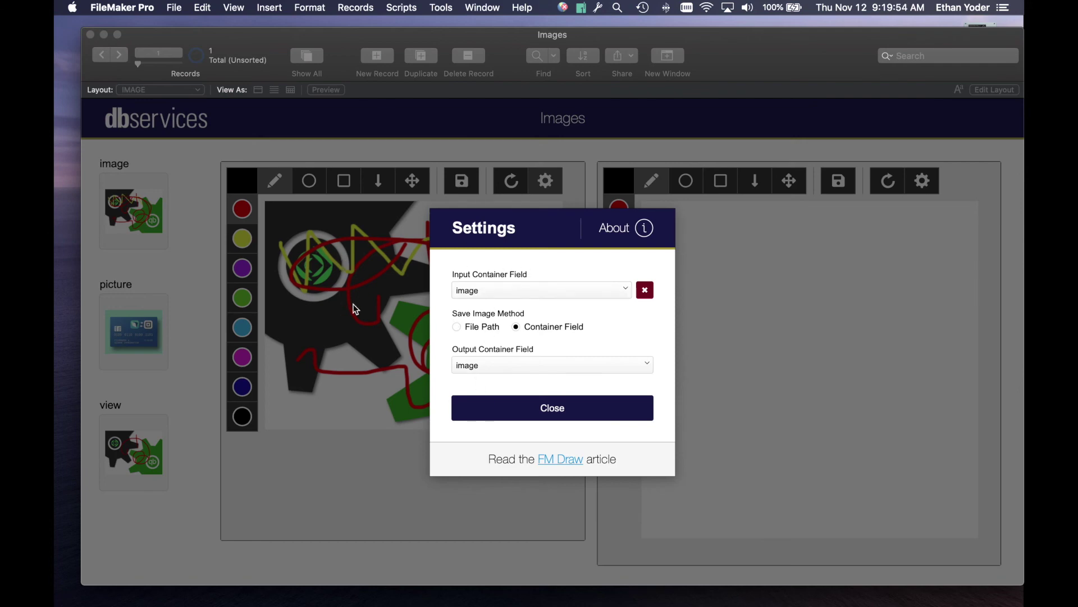
pyautogui.click(539, 405)
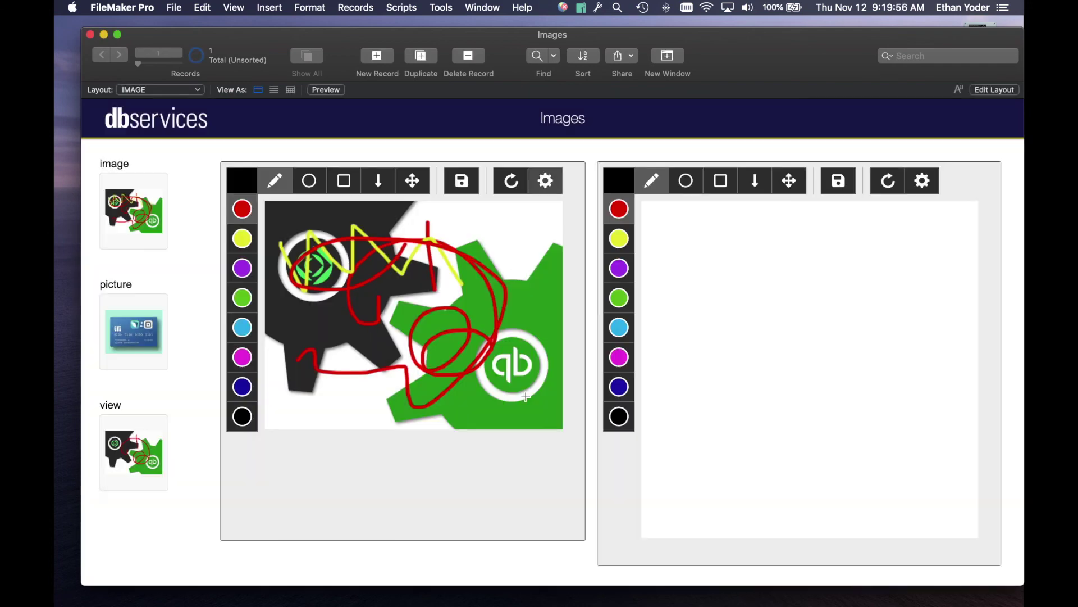
pyautogui.moveTo(828, 247)
pyautogui.mouseDown()
pyautogui.moveTo(861, 308)
pyautogui.moveTo(729, 305)
pyautogui.moveTo(720, 258)
pyautogui.mouseUp()
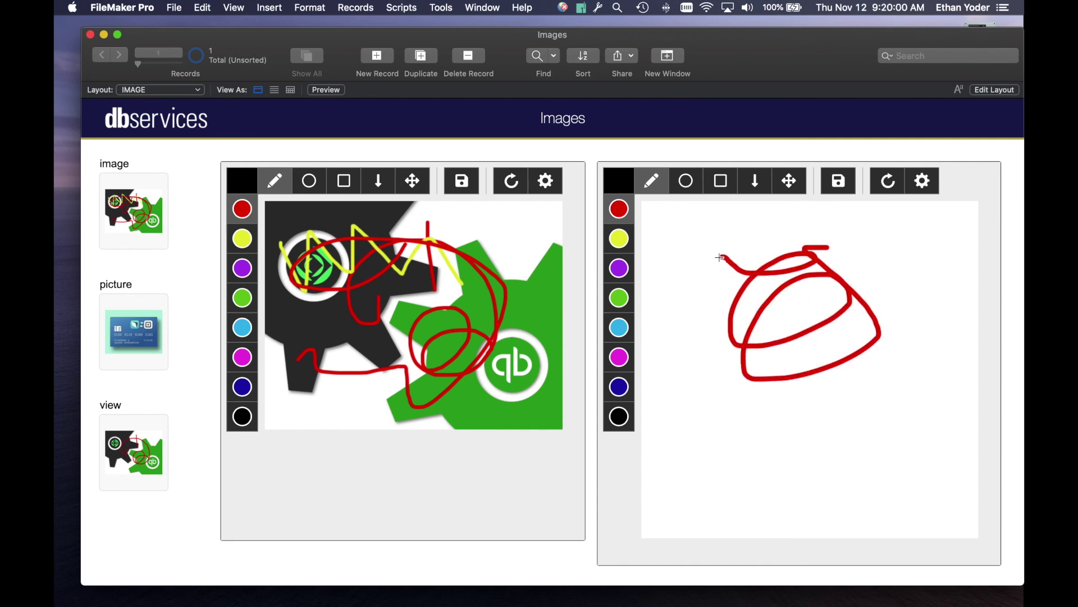
pyautogui.click(888, 180)
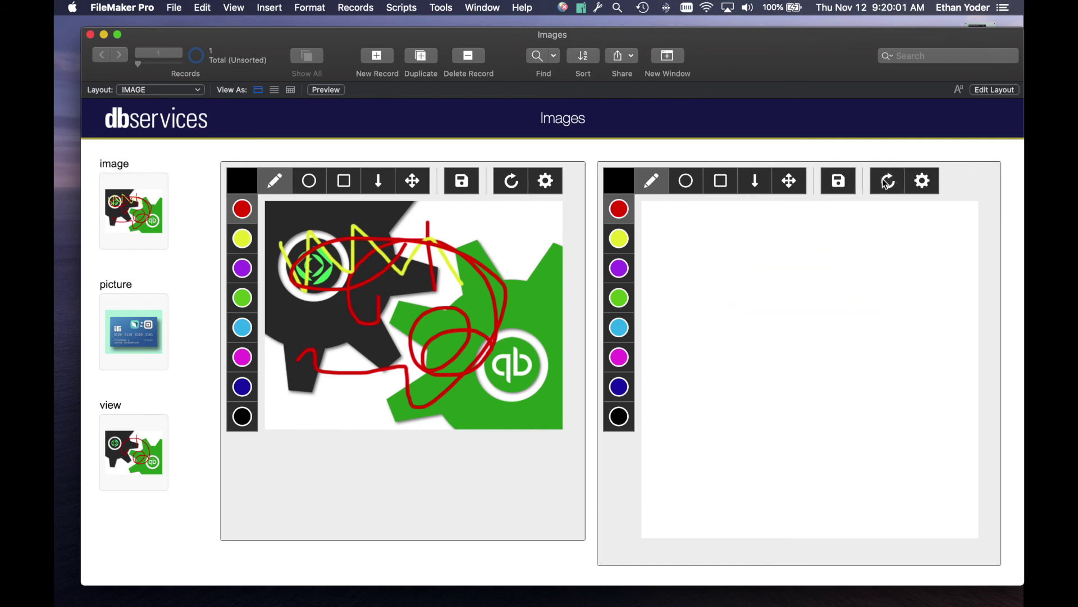
# Set the second canvas to input from picture and save via Container Field into view
pyautogui.click(928, 187)
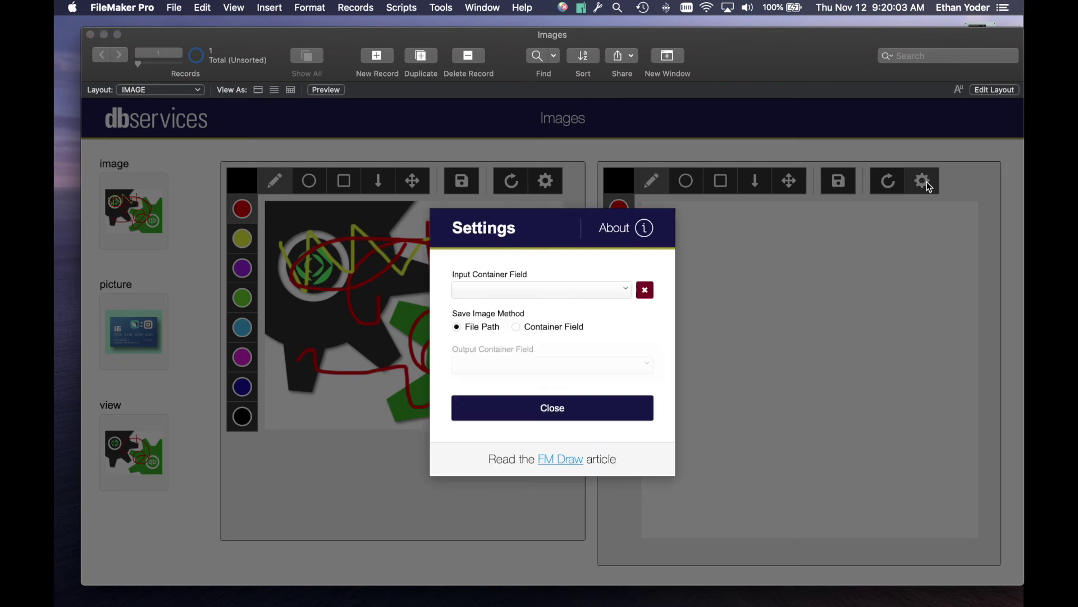
pyautogui.click(561, 290)
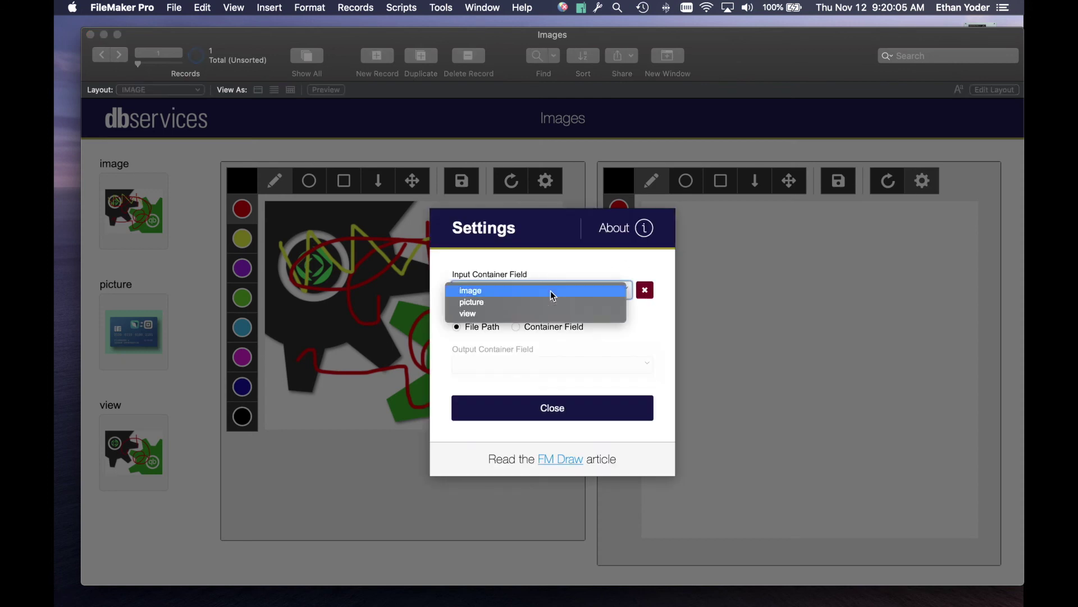
pyautogui.click(524, 303)
pyautogui.click(527, 329)
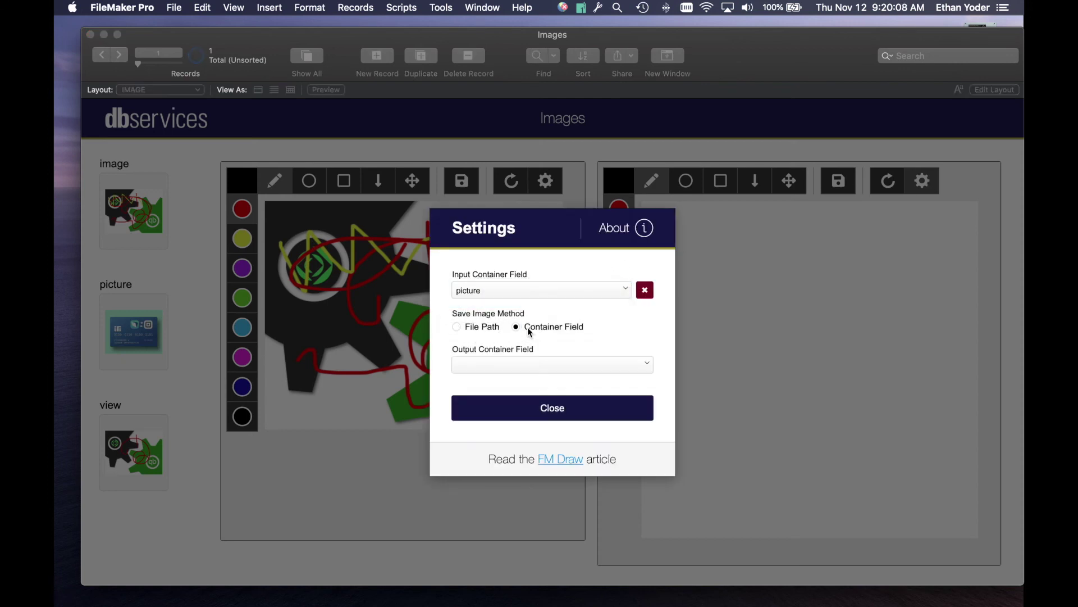
pyautogui.click(505, 364)
pyautogui.click(498, 385)
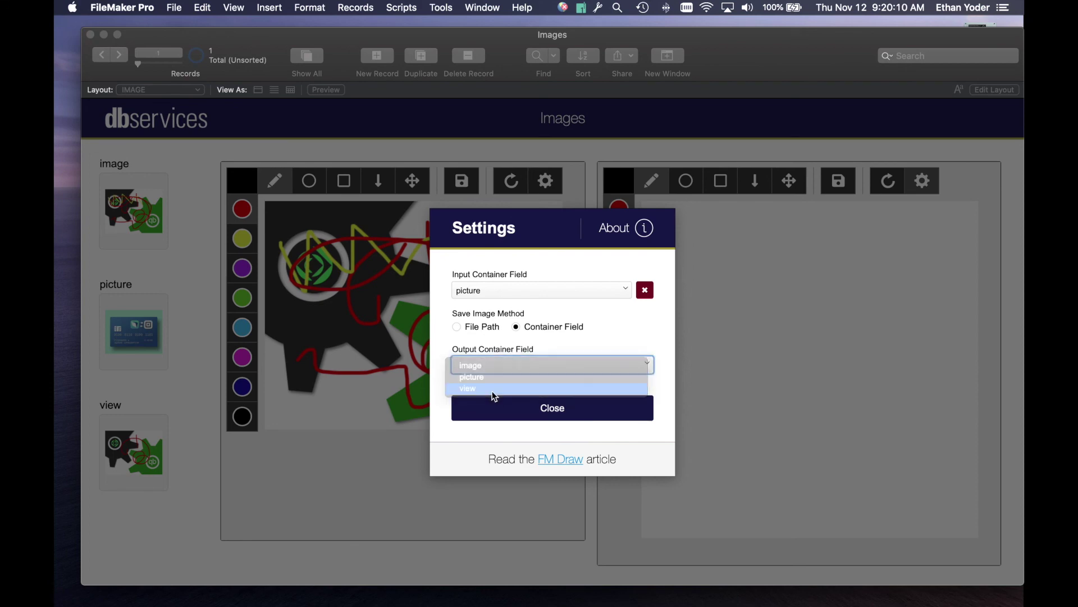
pyautogui.click(526, 415)
# Draw red marks down the card image and save it into the view field
pyautogui.moveTo(720, 277)
pyautogui.mouseDown()
pyautogui.moveTo(773, 346)
pyautogui.moveTo(709, 257)
pyautogui.mouseUp()
pyautogui.click(888, 181)
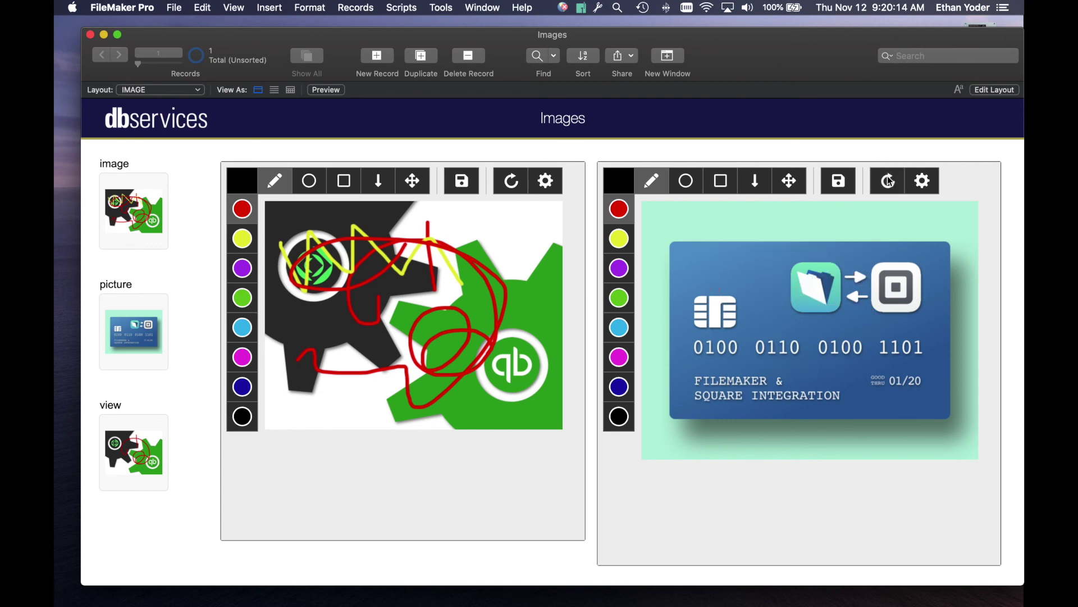
pyautogui.moveTo(804, 216); pyautogui.dragTo(814, 303)
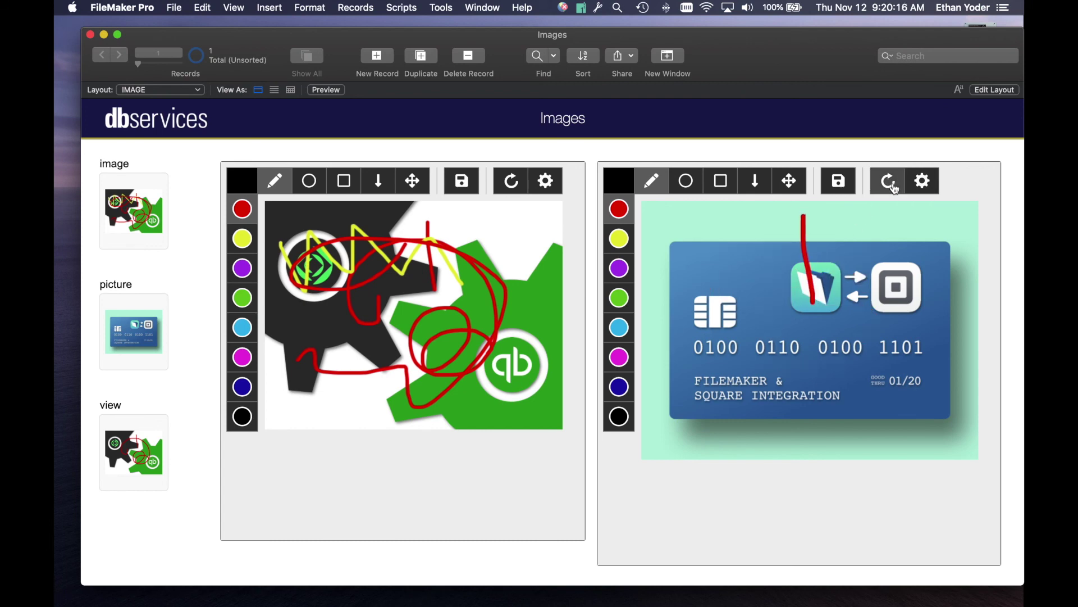
pyautogui.click(847, 183)
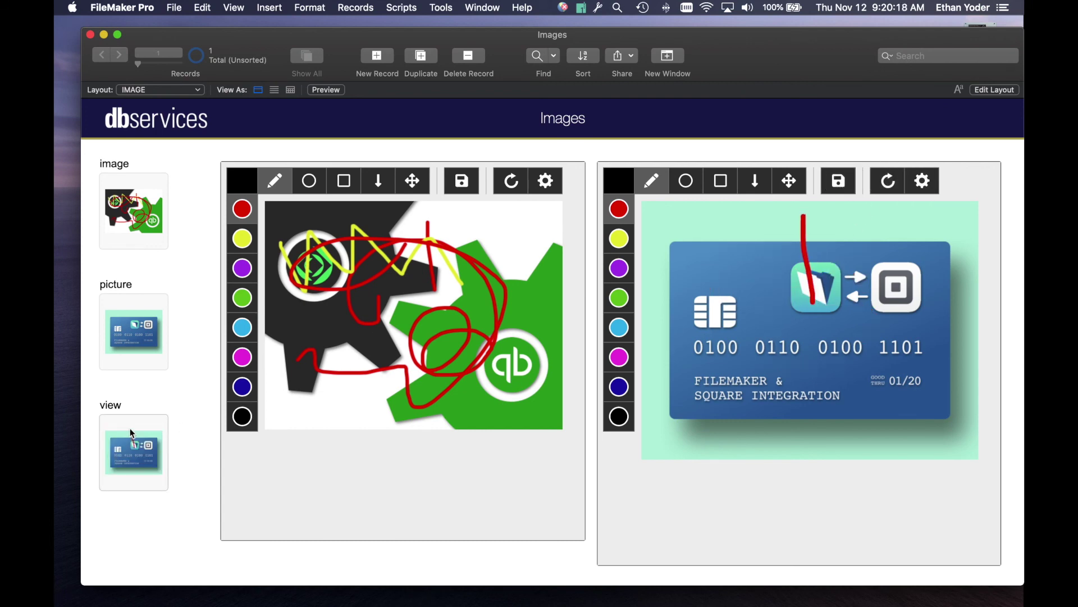